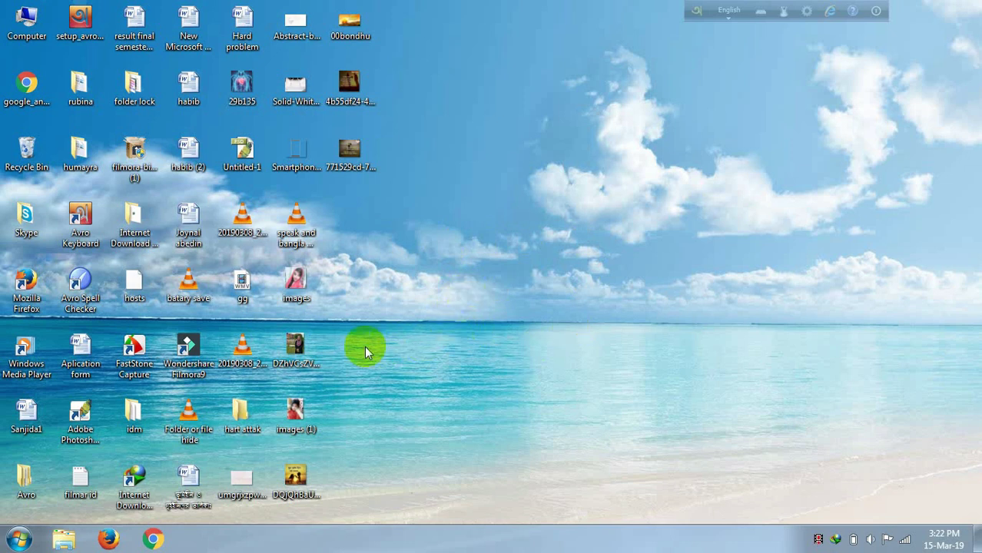
Launch Adobe Photoshop CS and close the Welcome Screen
mouse_move(296, 346)
left_mouse_down()
mouse_move(405, 341)
mouse_move(296, 347)
left_mouse_up()
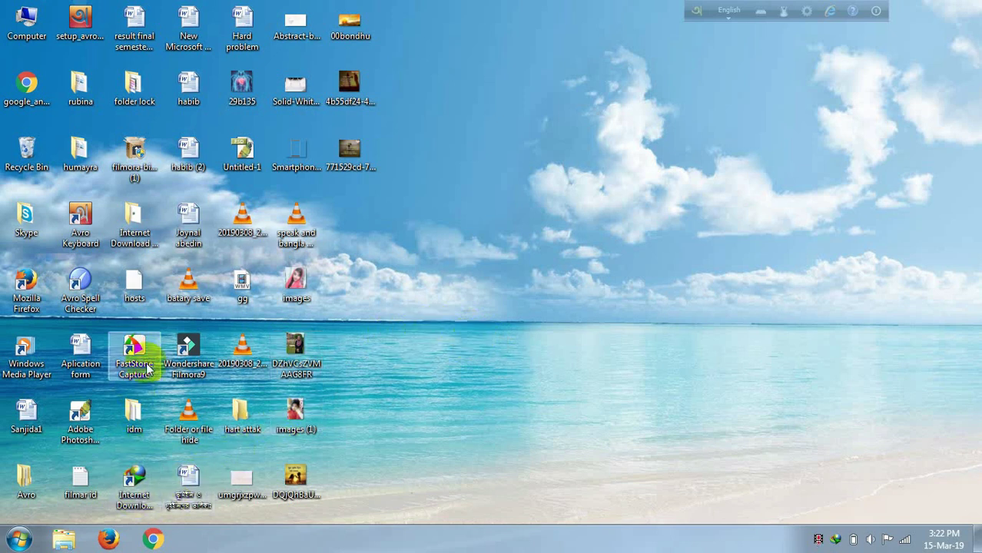
left_click(93, 416)
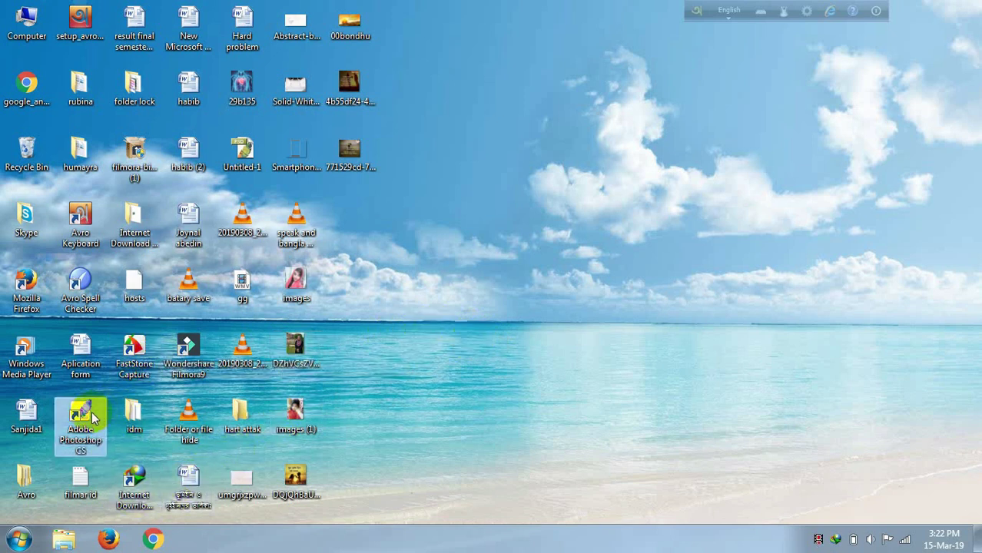
double_click(93, 416)
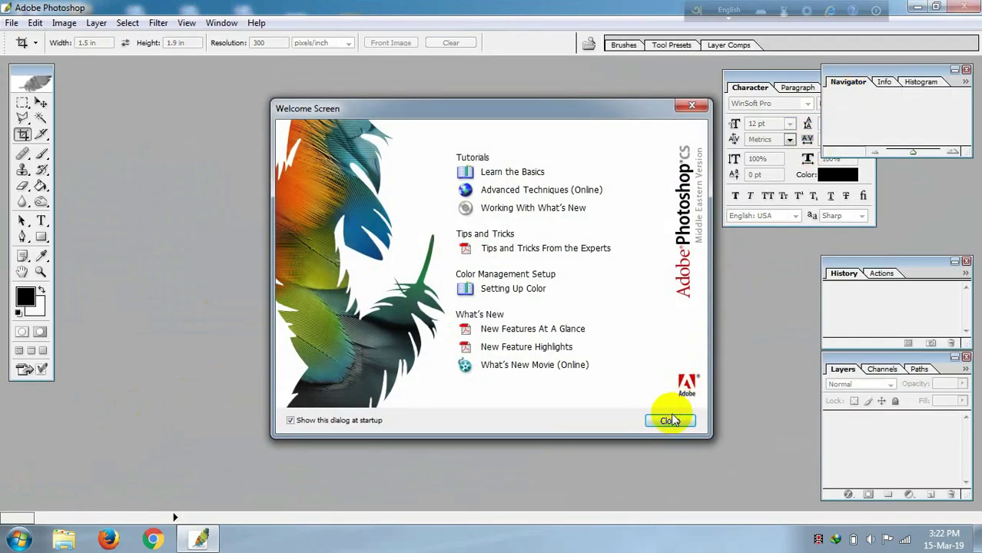
left_click(670, 421)
Open DZhVCsZVMAAG8FR.jpg by dragging it from the desktop into Photoshop, and maximize its window
left_click(917, 7)
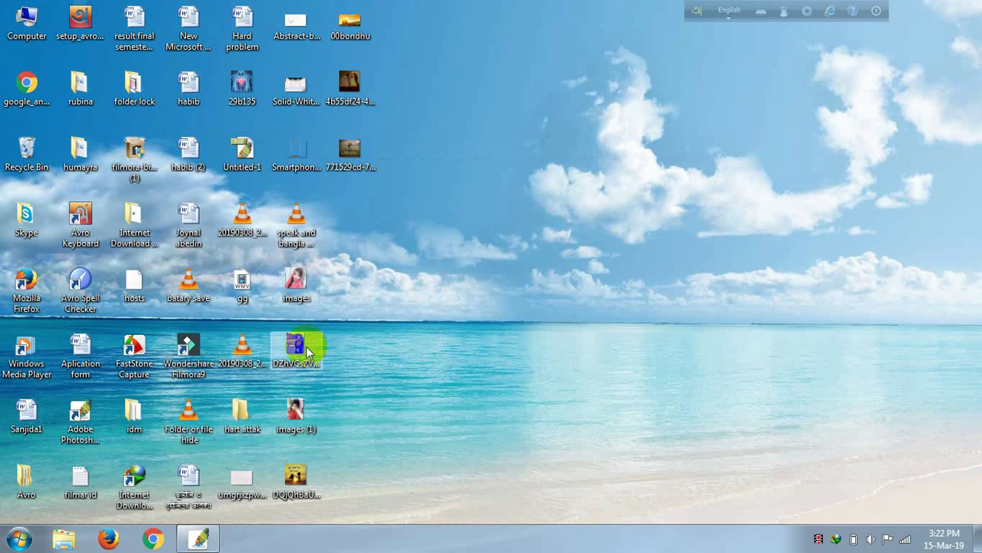
mouse_move(306, 351)
left_mouse_down()
mouse_move(428, 388)
mouse_move(281, 263)
left_mouse_up()
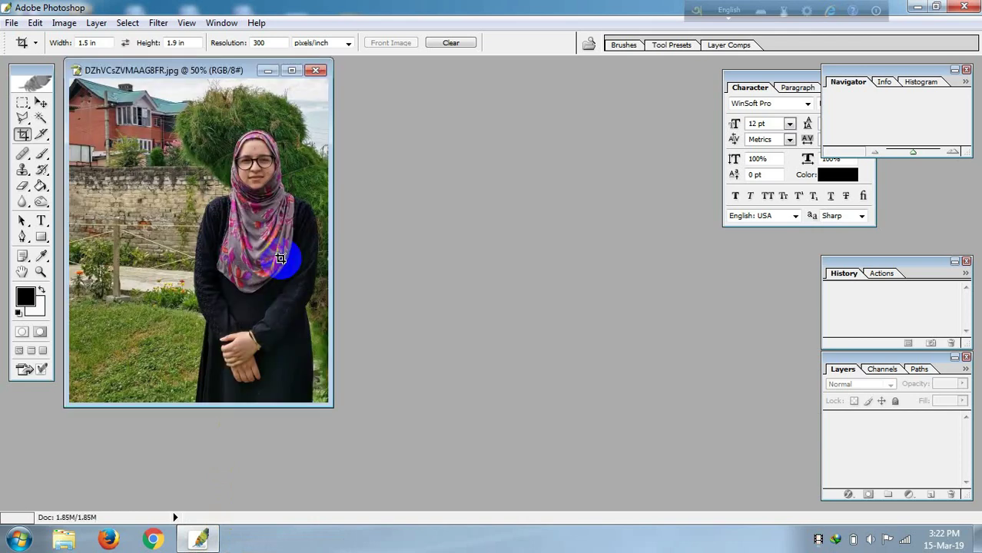
left_click(286, 72)
Crop the woman's head and shoulders to 1.5 × 1.9 in at 300 ppi
key("ctrl+0")
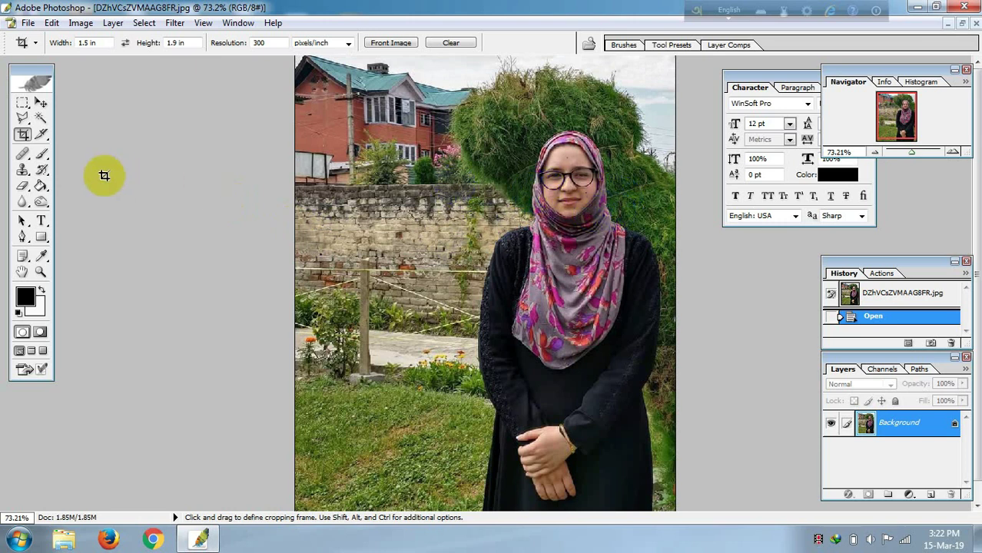
left_click(22, 136)
double_click(86, 43)
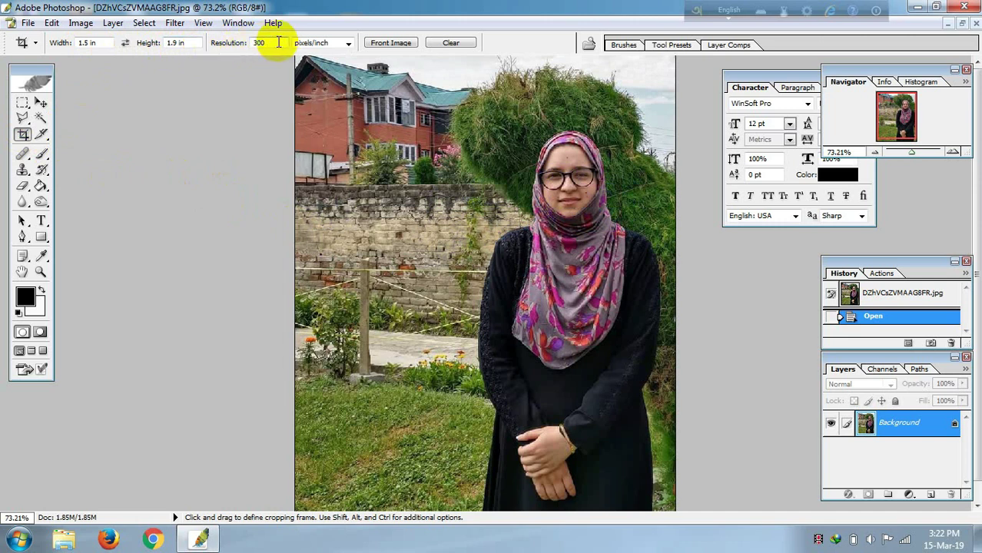
left_click_drag(509, 127, 663, 310)
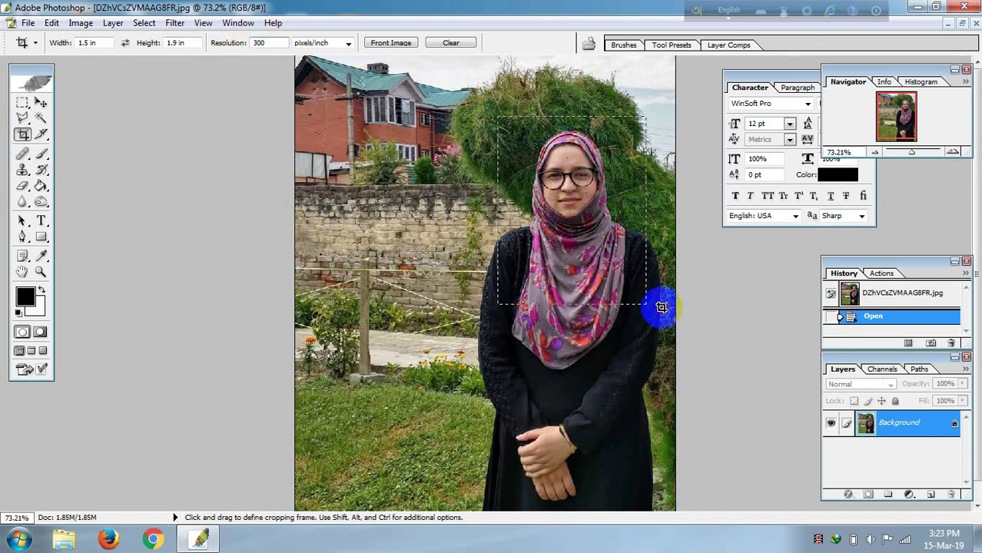
mouse_move(663, 310)
left_mouse_down()
mouse_move(652, 310)
mouse_move(640, 289)
left_mouse_up()
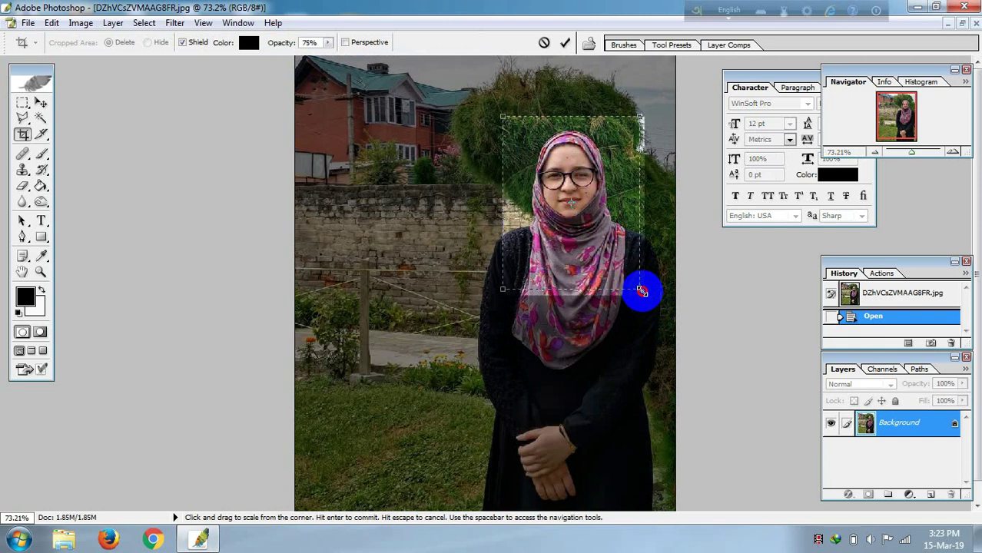
left_click_drag(615, 270, 619, 272)
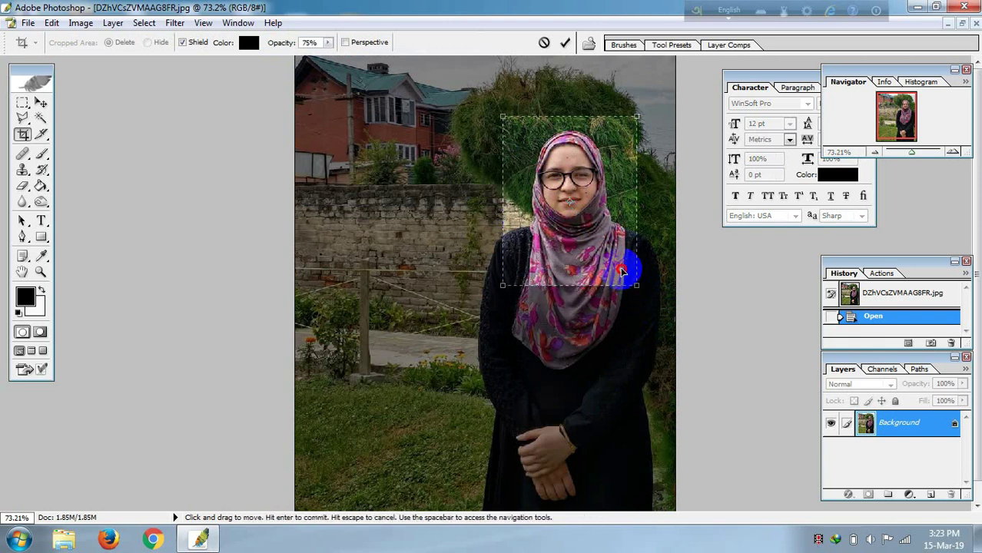
left_click(565, 47)
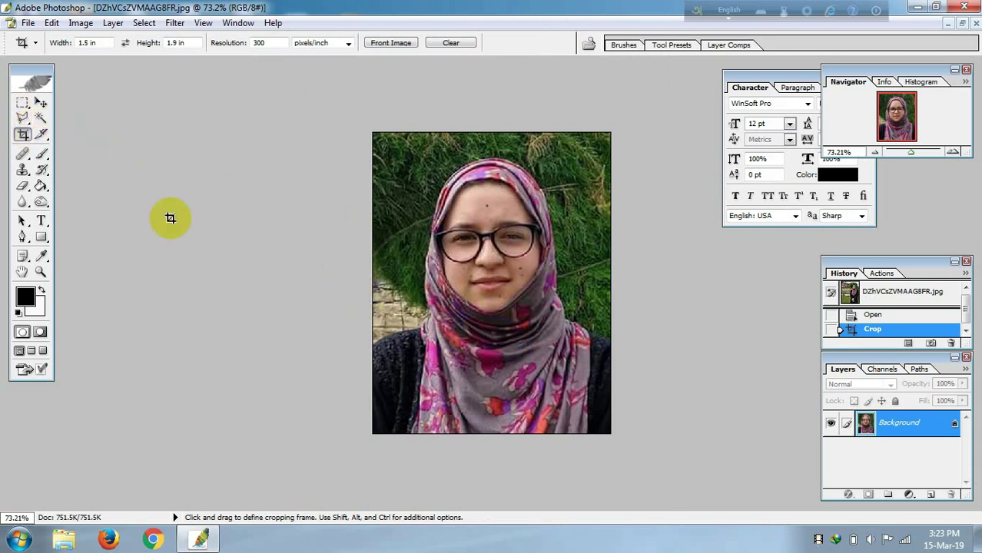
left_click(397, 277)
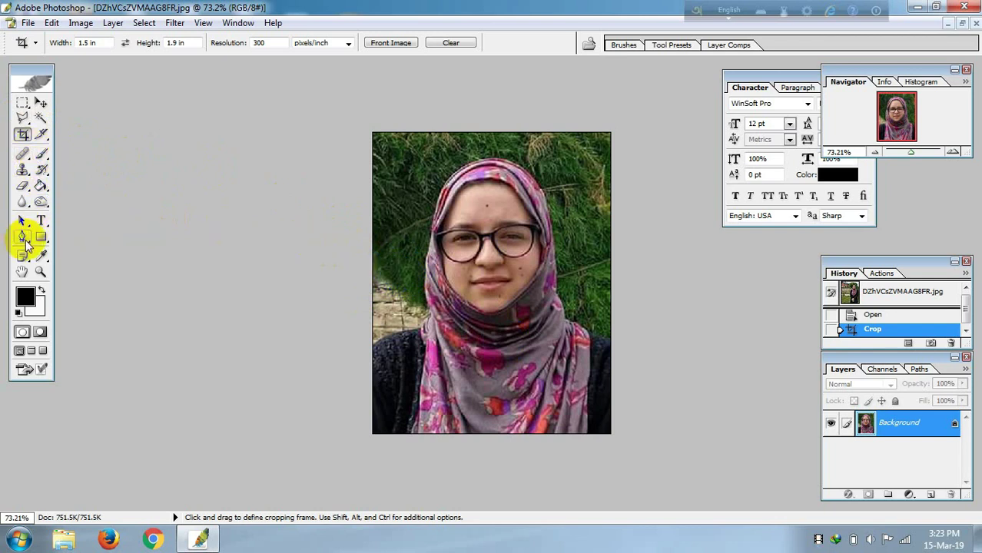
Select the greenery with the Polygonal Lasso along the scarf outline and delete it to white
left_click(23, 119)
left_click(289, 117)
left_click(330, 359)
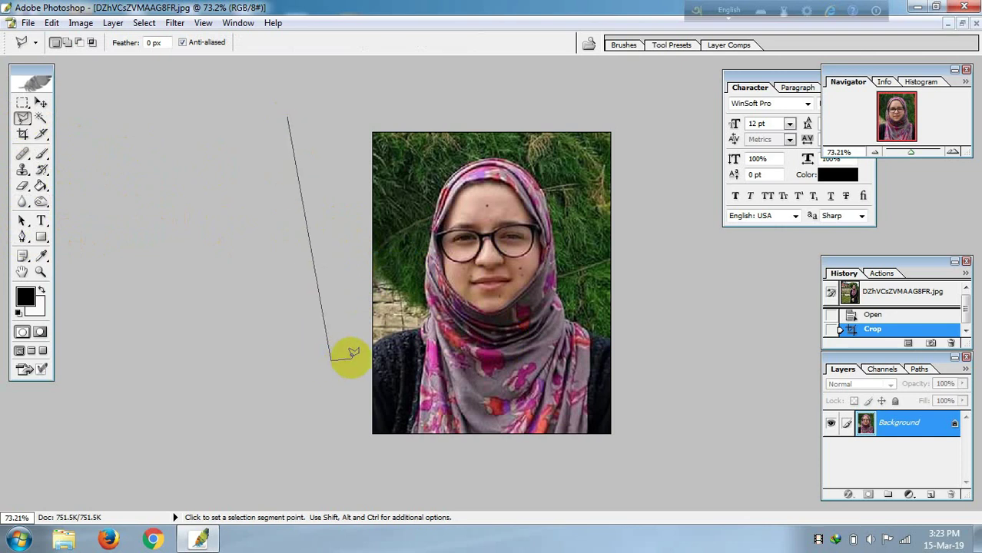
left_click(384, 350)
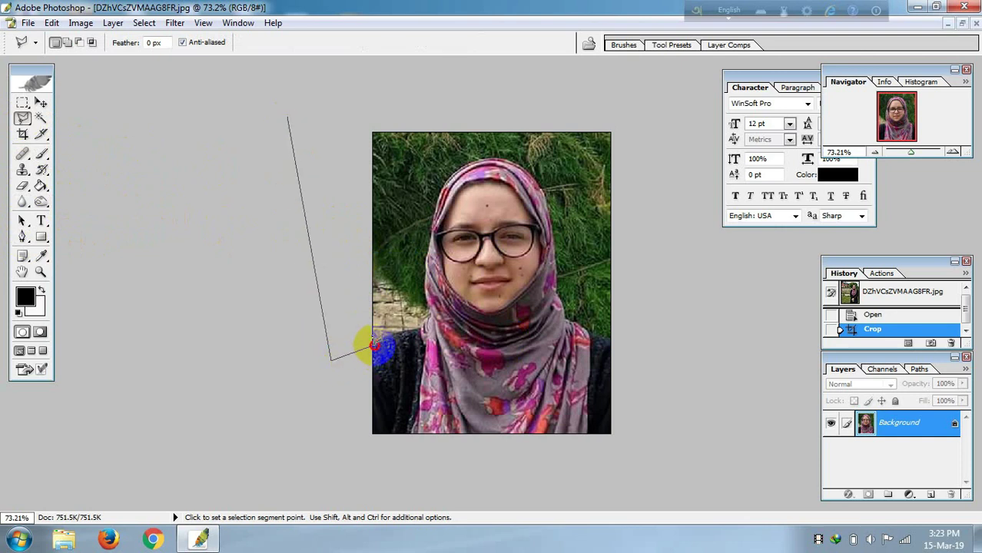
left_click(420, 328)
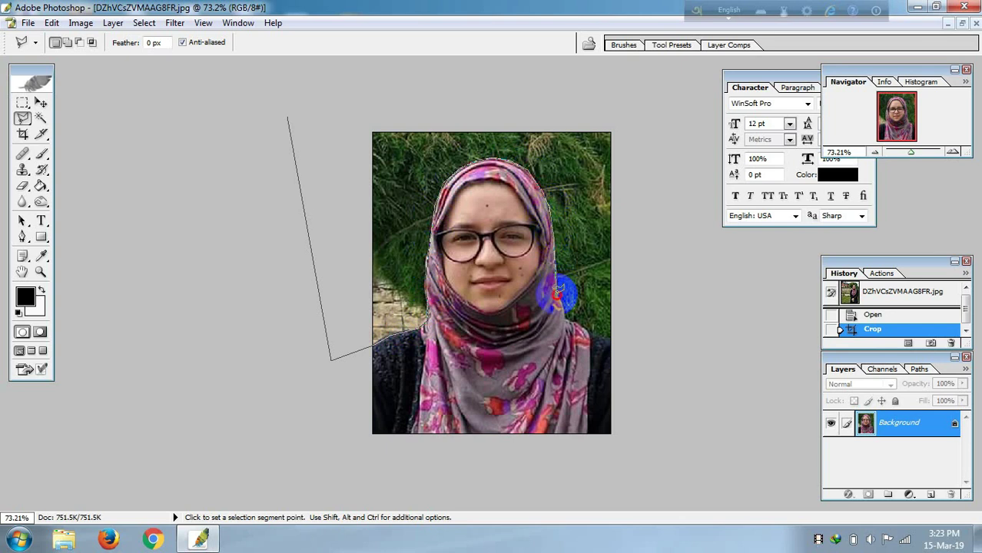
left_click(602, 335)
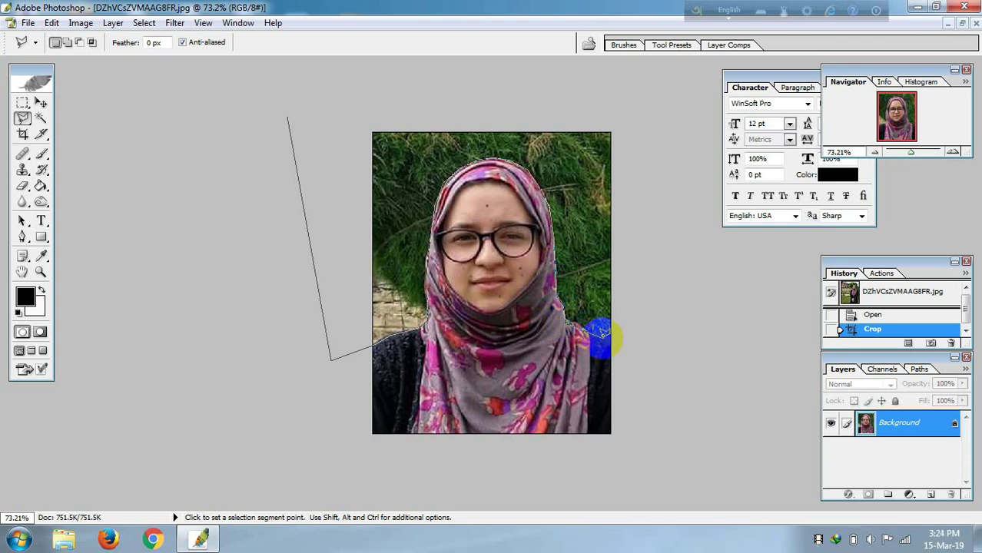
left_click(644, 347)
left_click(631, 115)
left_click(583, 99)
left_click(415, 121)
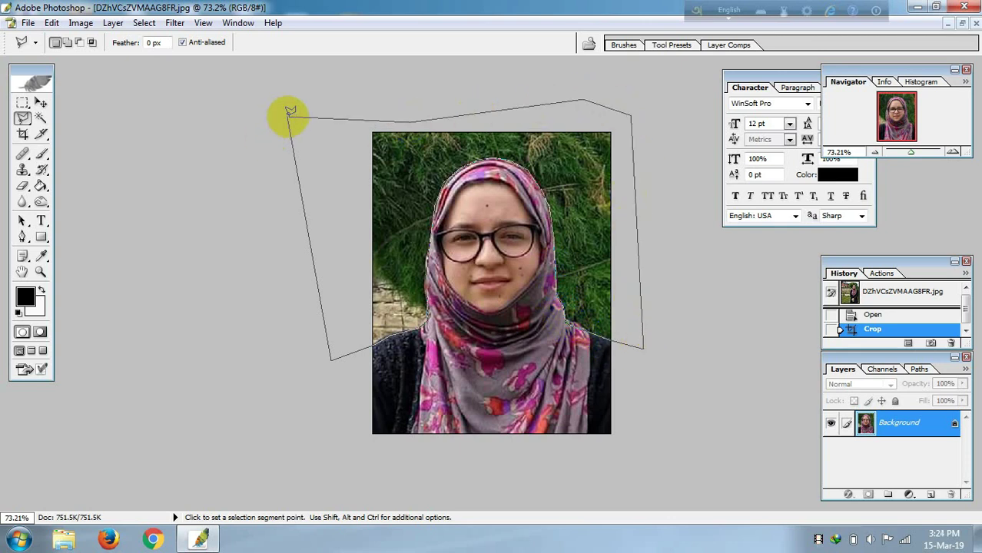
double_click(290, 111)
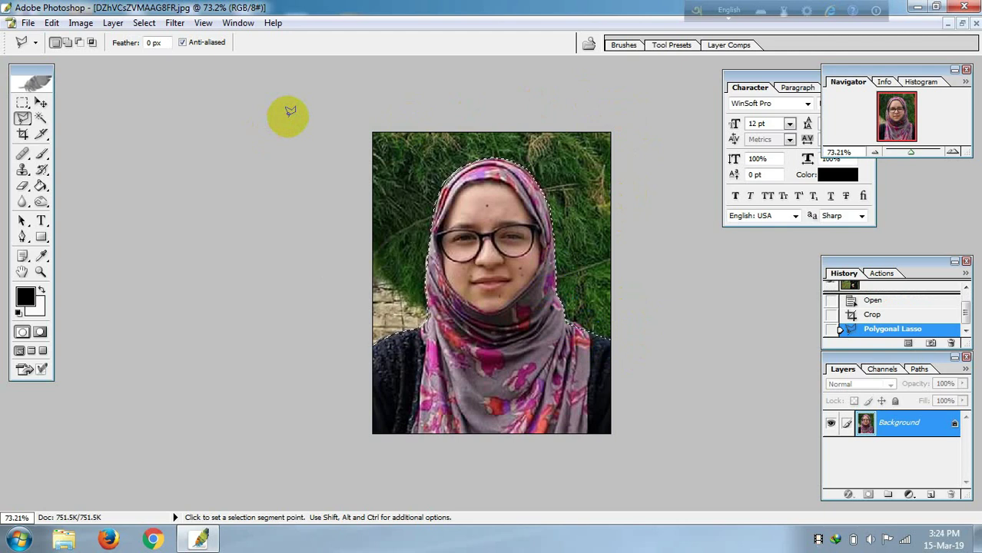
key("Delete")
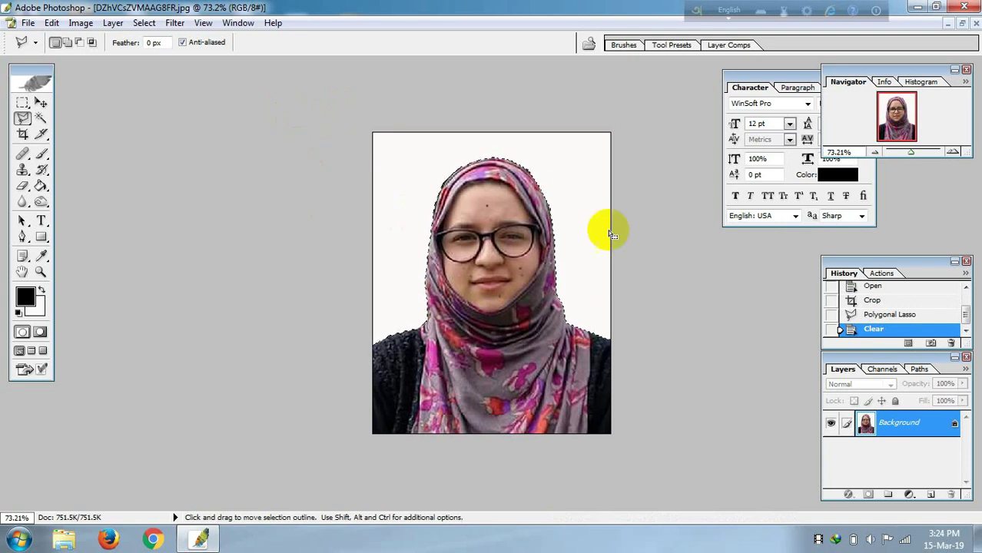
Set the background colour to blue 0D41D6 in the Color Picker
left_click(37, 309)
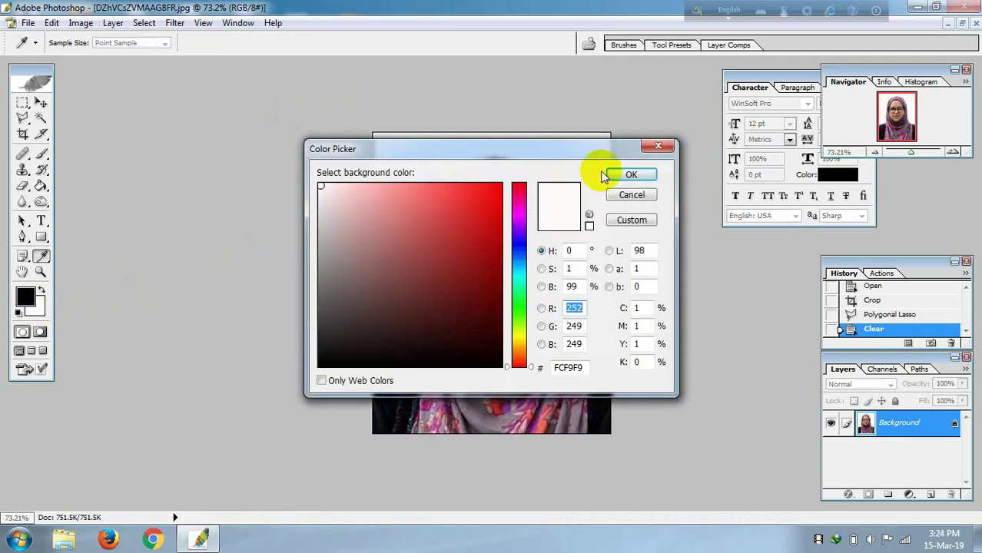
left_click(658, 146)
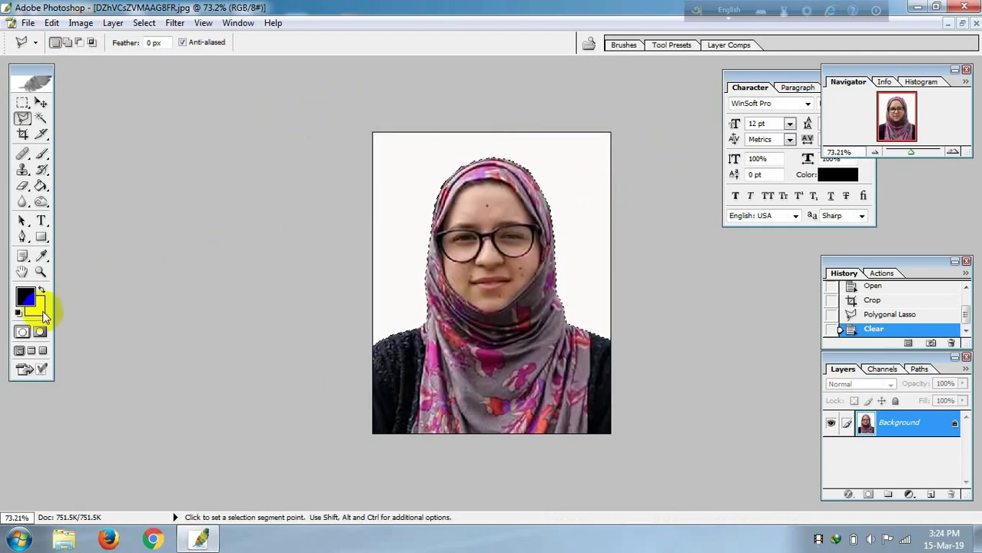
left_click(41, 312)
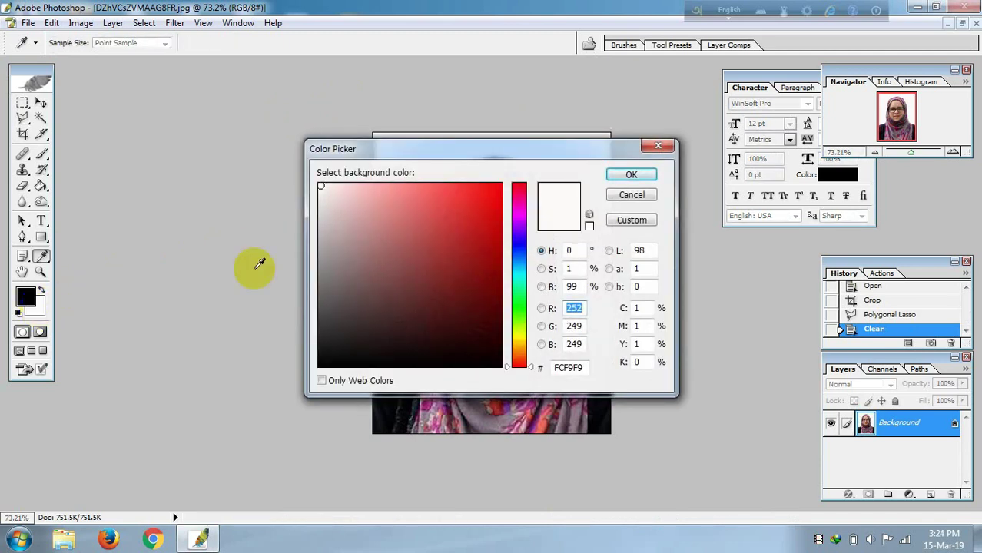
left_click(474, 254)
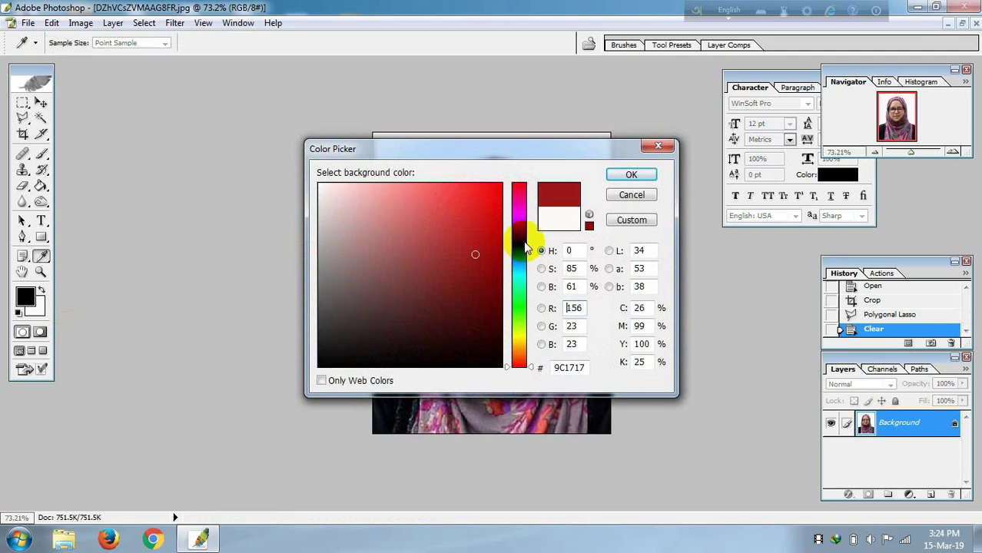
left_click(518, 239)
left_click(491, 236)
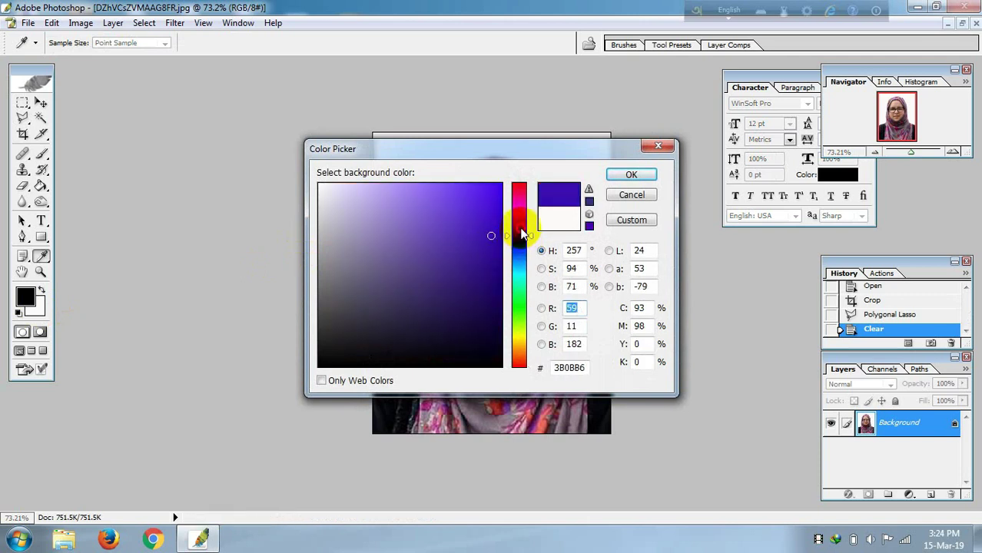
mouse_move(521, 241)
left_mouse_down()
mouse_move(521, 265)
mouse_move(520, 244)
left_mouse_up()
left_click(490, 213)
left_click(525, 244)
left_click(525, 253)
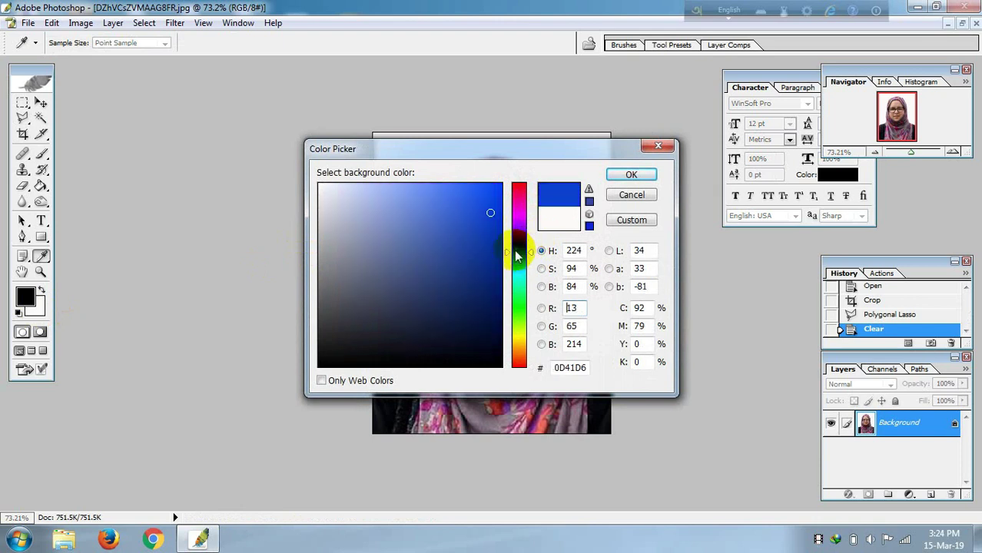
left_click(493, 209)
left_click(627, 178)
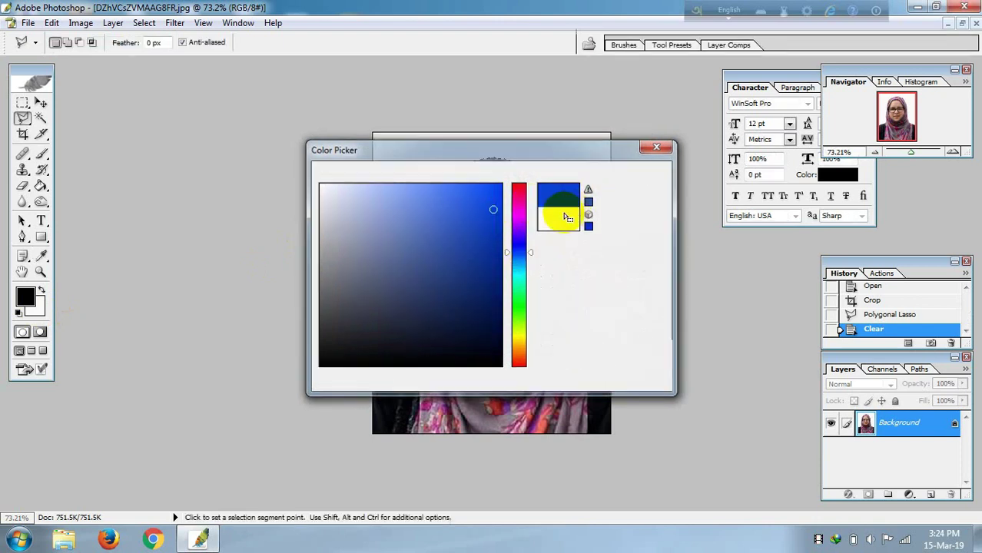
Fill the selected background with the blue background colour
key("Delete")
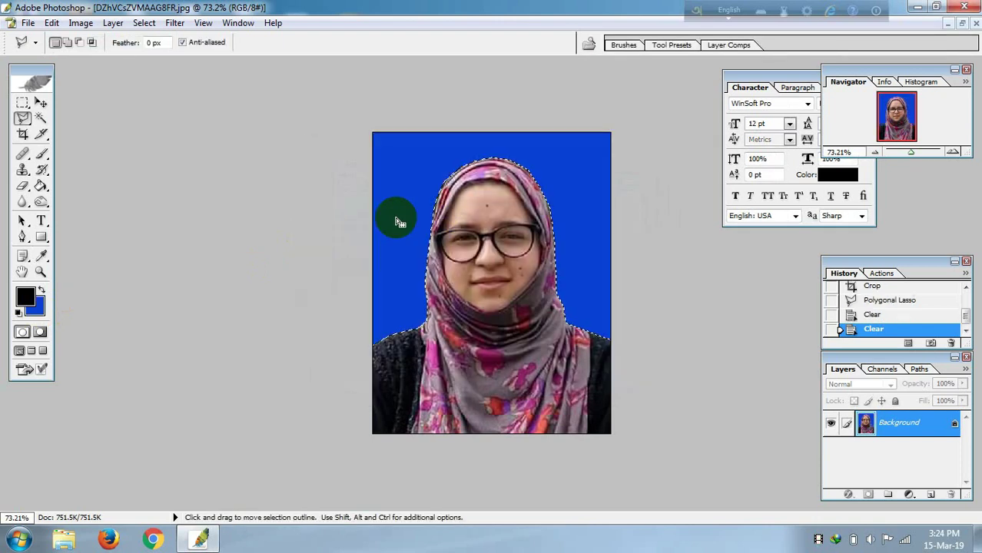
scroll(273, 236, "up", 2)
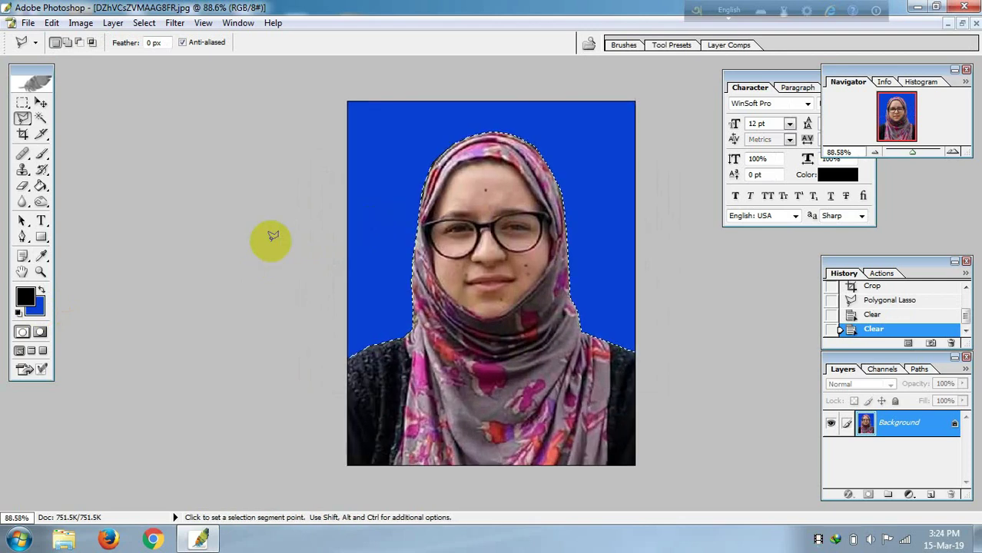
scroll(273, 236, "up", 1)
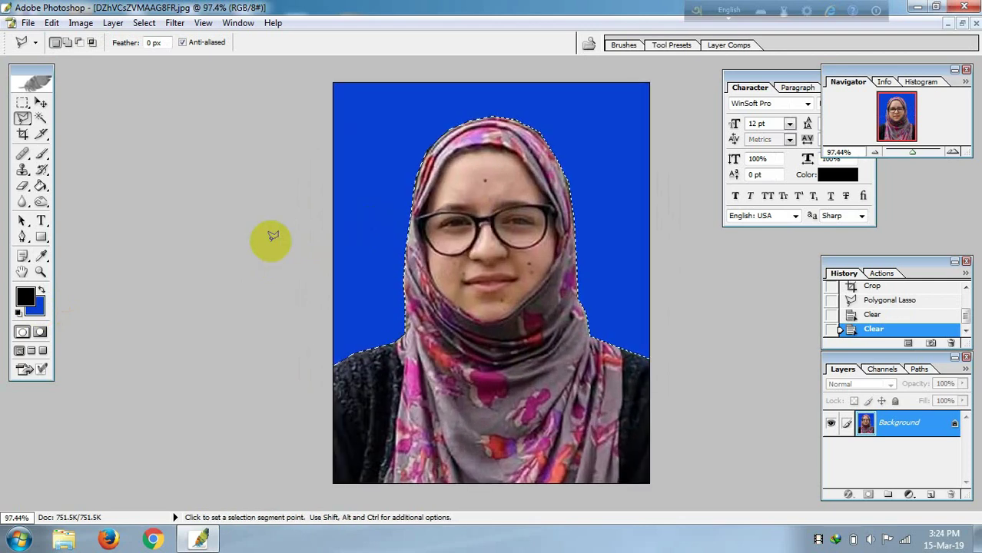
scroll(272, 235, "up", 1)
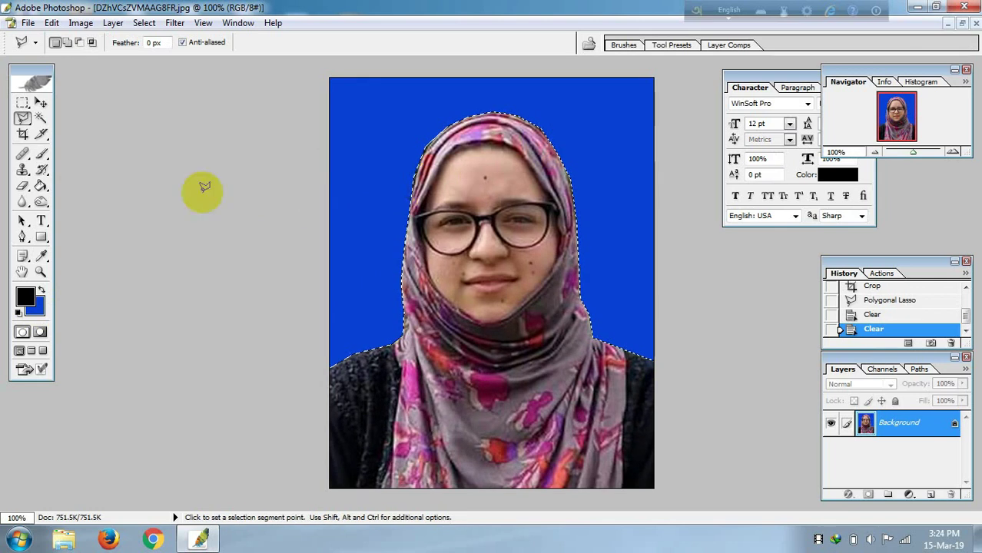
left_click(23, 102)
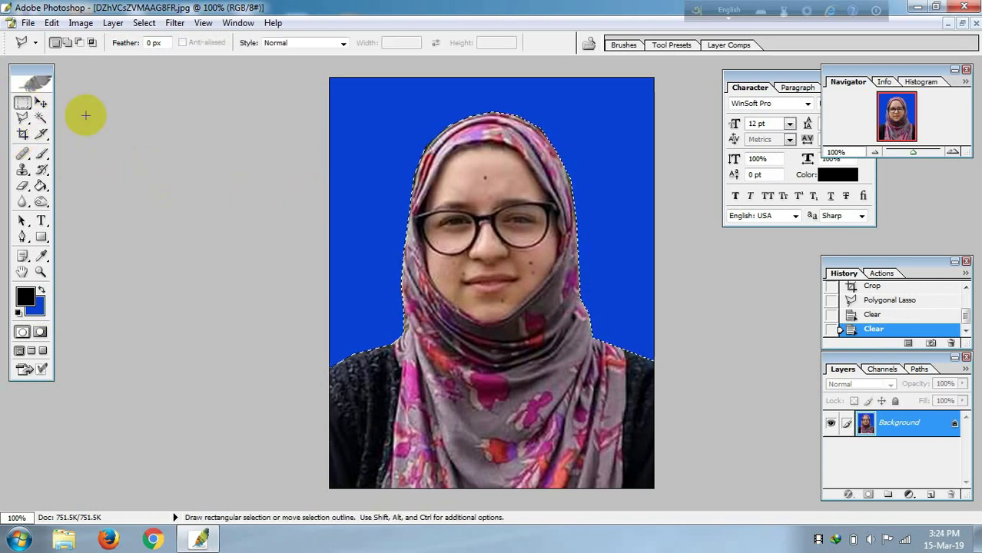
Deselect, then try the Healing Brush on the face and dismiss the missing-source warning
key("ctrl+d")
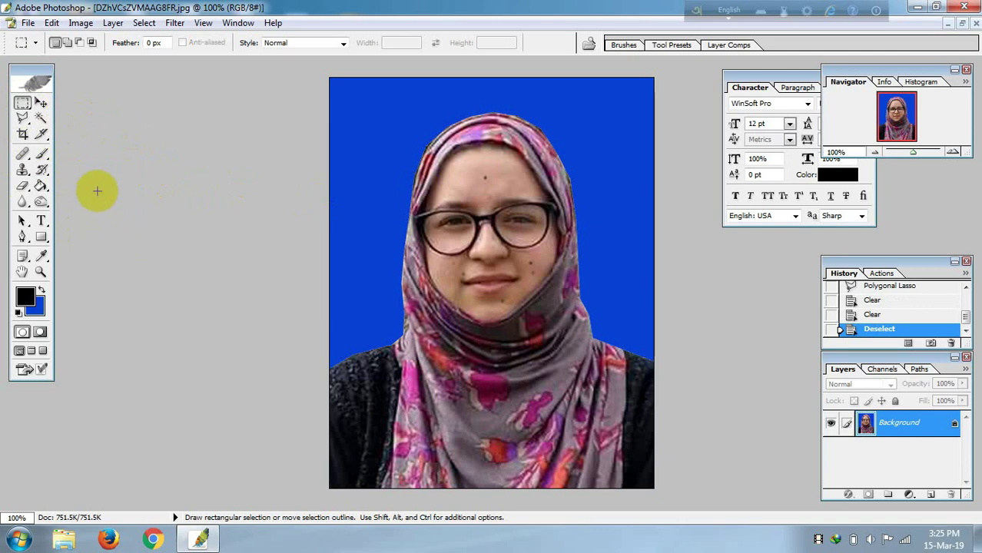
left_click(25, 156)
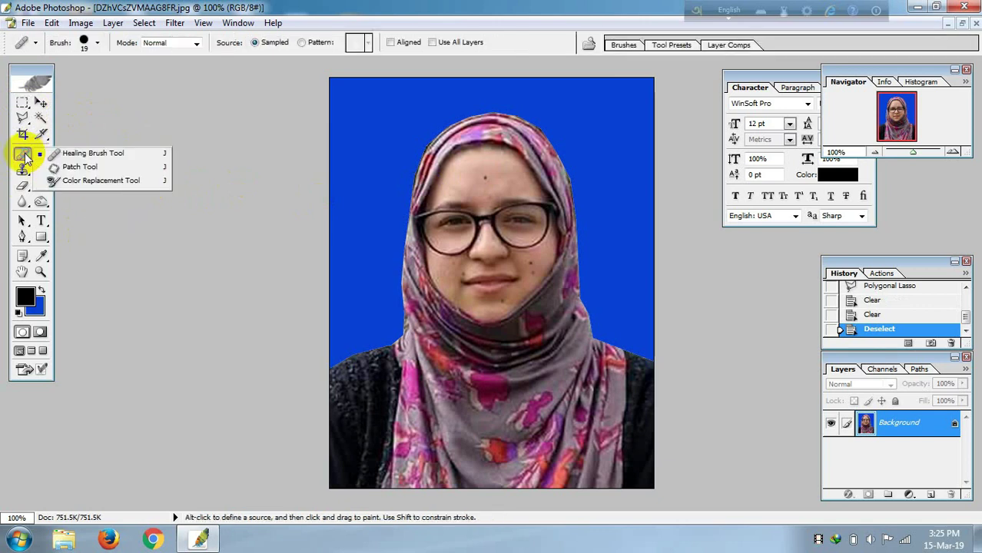
left_click(255, 204)
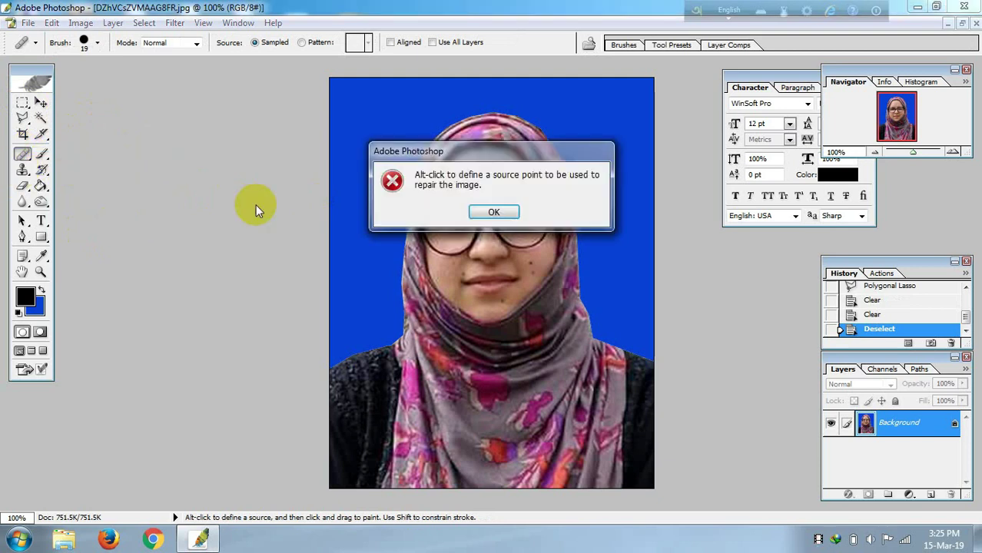
left_click(493, 212)
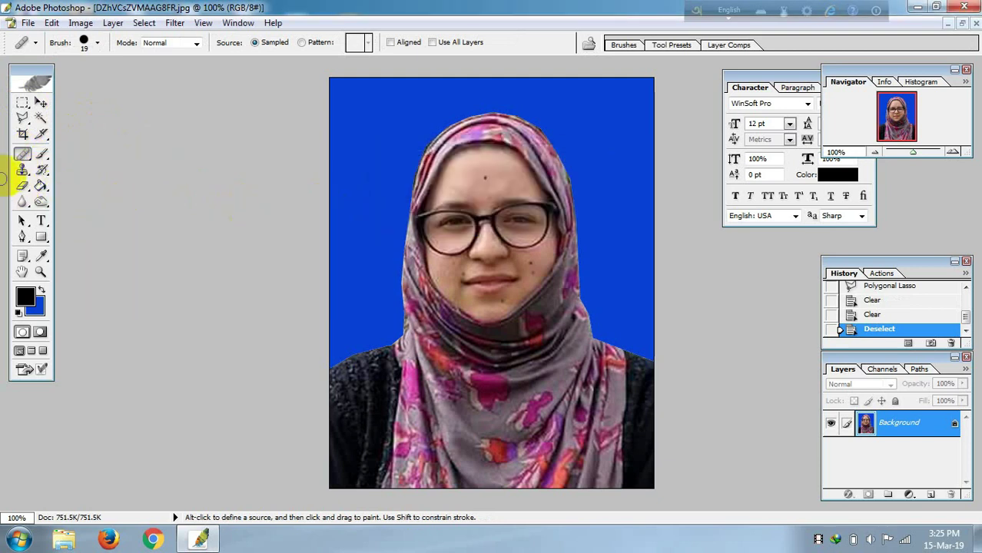
Try the Clone Stamp on the image, dismiss the undefined-source alert, and zoom in
left_click(23, 171)
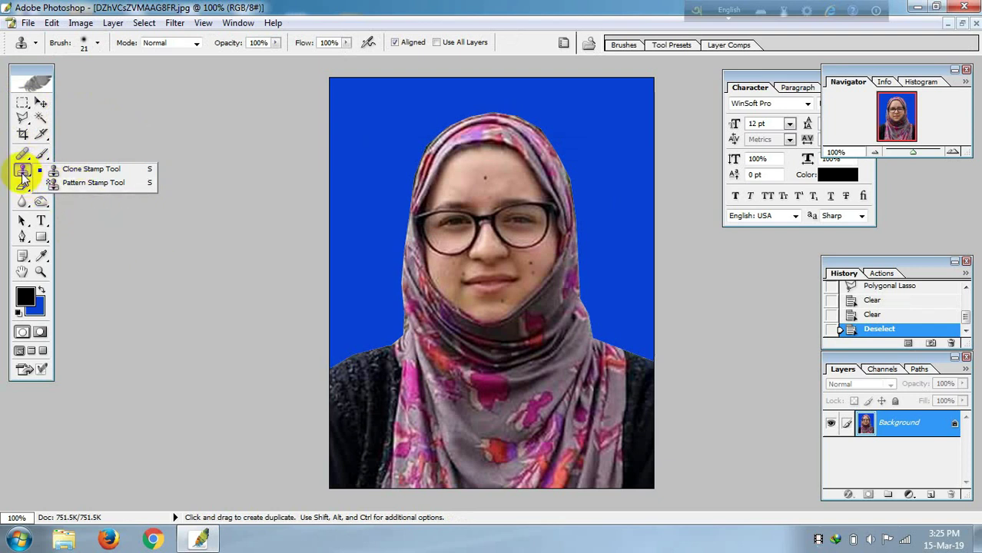
left_click(346, 207)
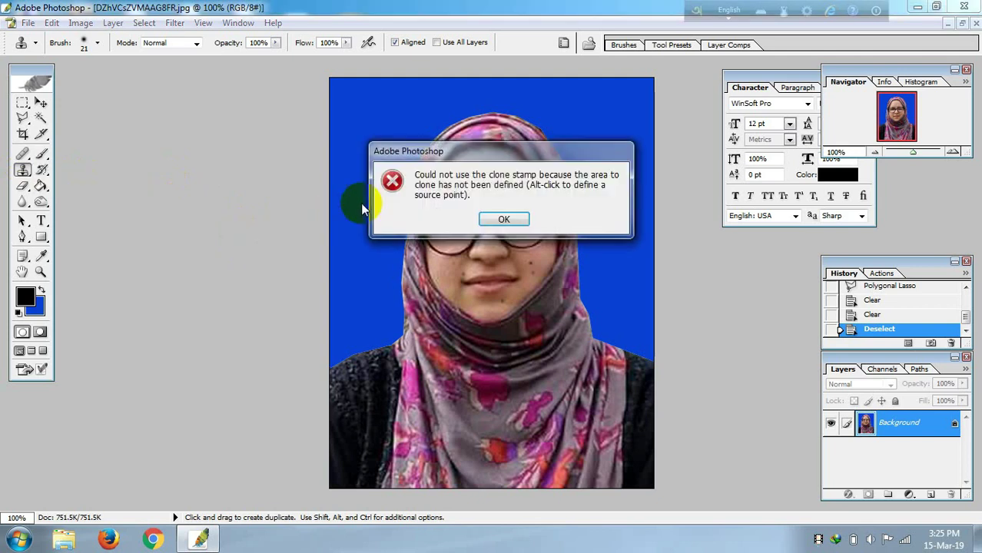
left_click(500, 216)
key("ctrl+plus")
key("ctrl+plus")
left_click(376, 246, "alt")
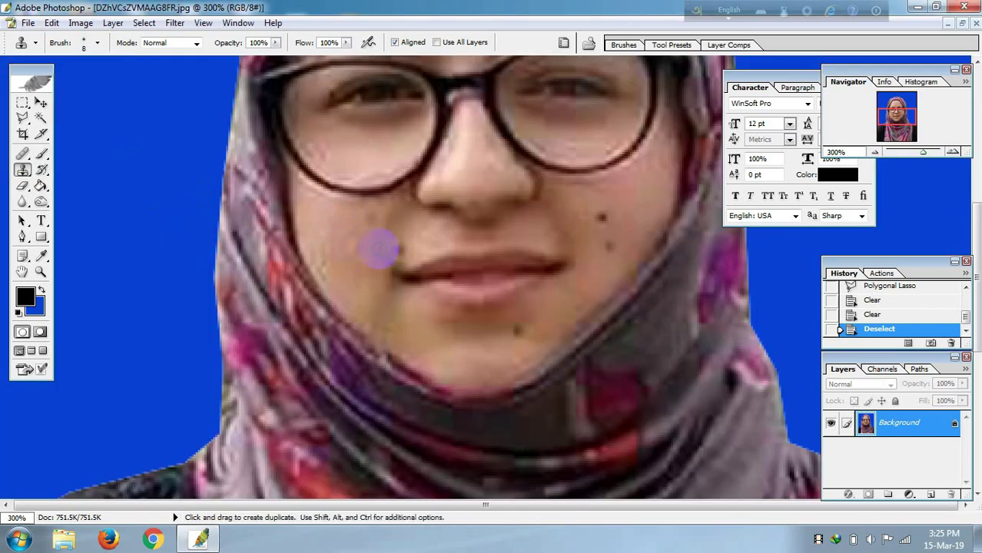
Alt-click clean skin as the clone source and clone over the cheek mole
key("alt")
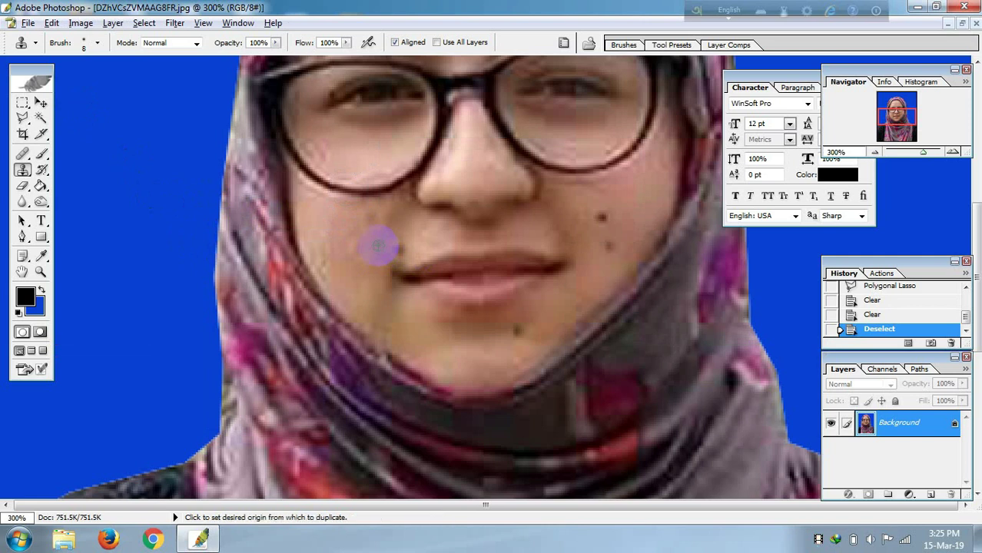
left_click(384, 247, "alt")
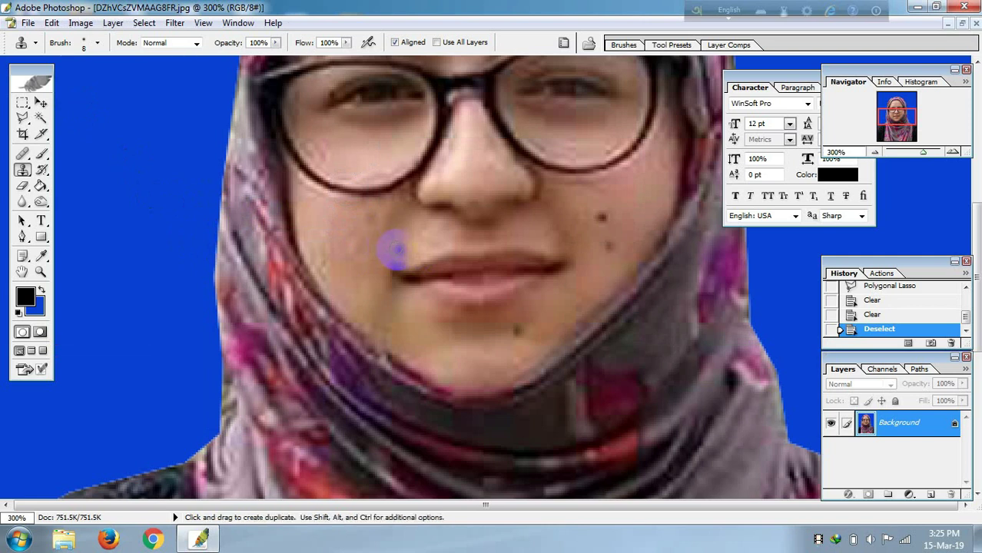
left_click(394, 250)
left_click(395, 247)
left_click(393, 250)
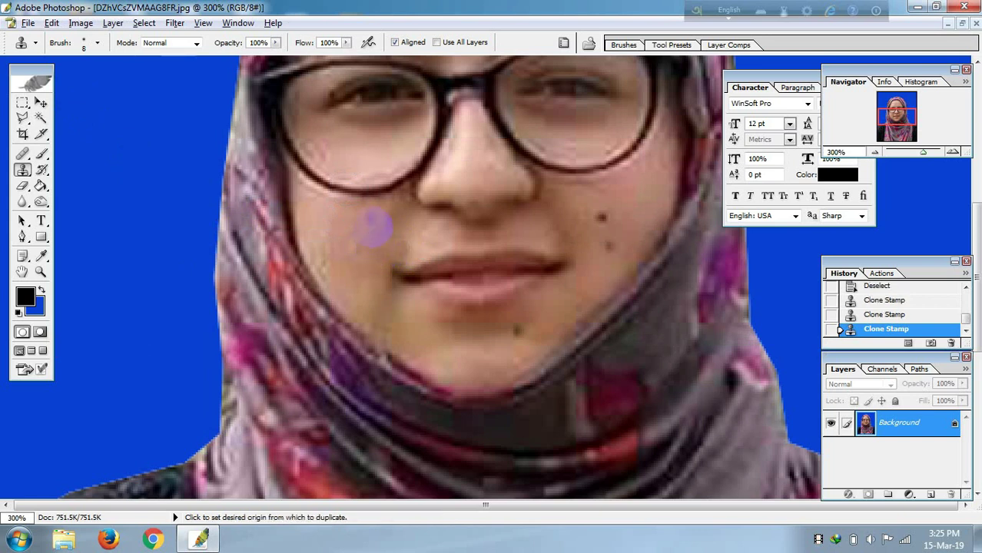
left_click(373, 222)
left_click(338, 228, "alt")
left_click_drag(352, 246, 351, 243)
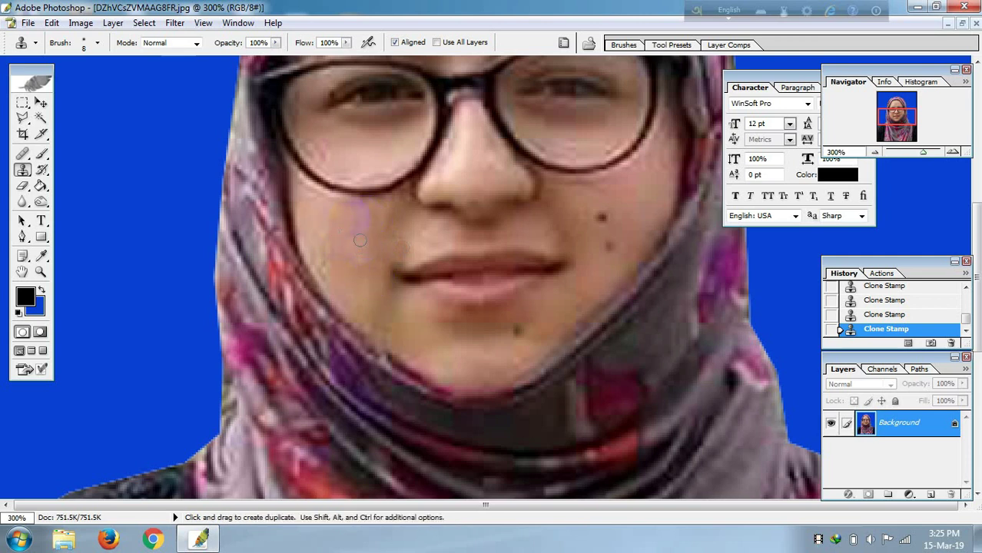
Set the Clone Stamp flow to 68% and opacity to 63%
left_click(345, 43)
left_click(322, 57)
left_click(274, 44)
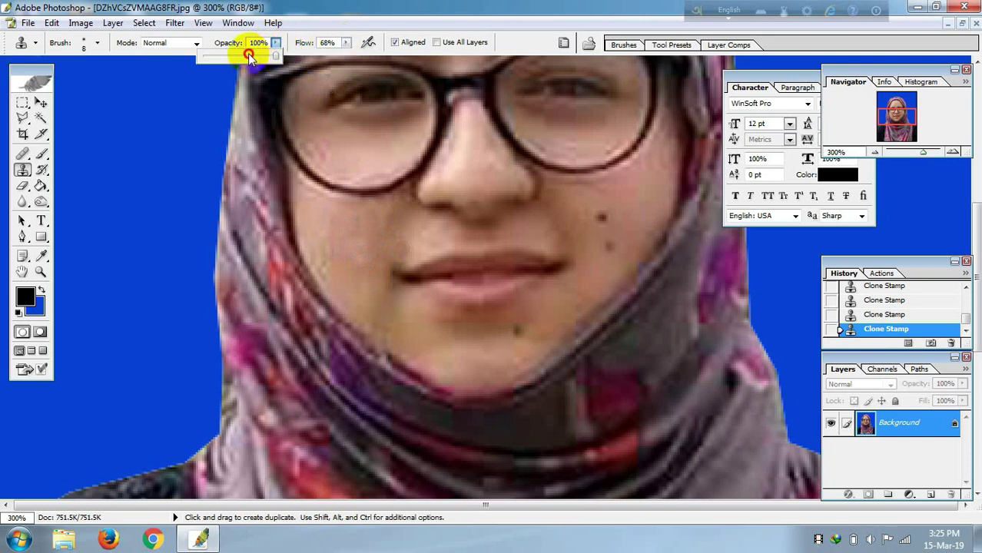
left_click(351, 236, "alt")
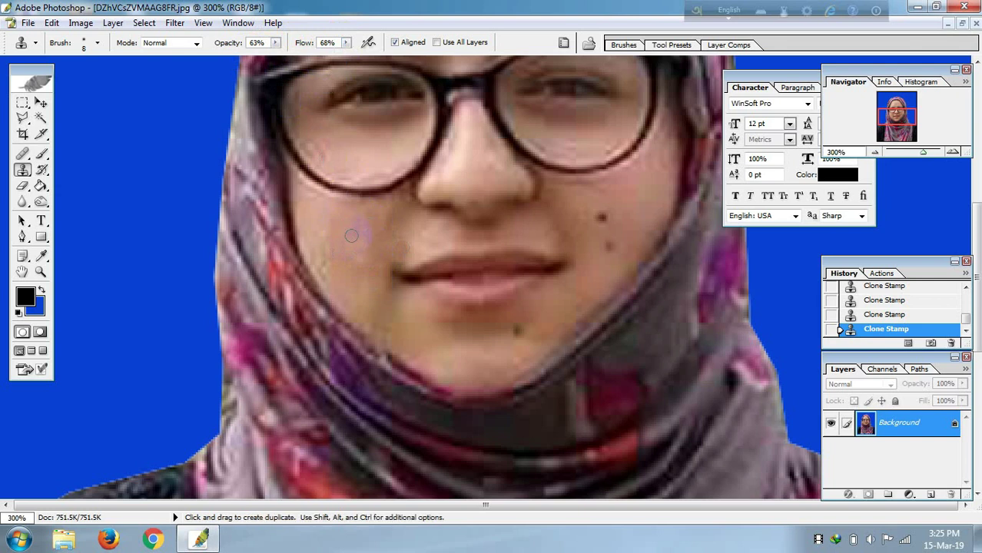
Clone matching skin over the upper cheek mole and the chin mole
left_click(602, 219)
left_click(619, 215, "alt")
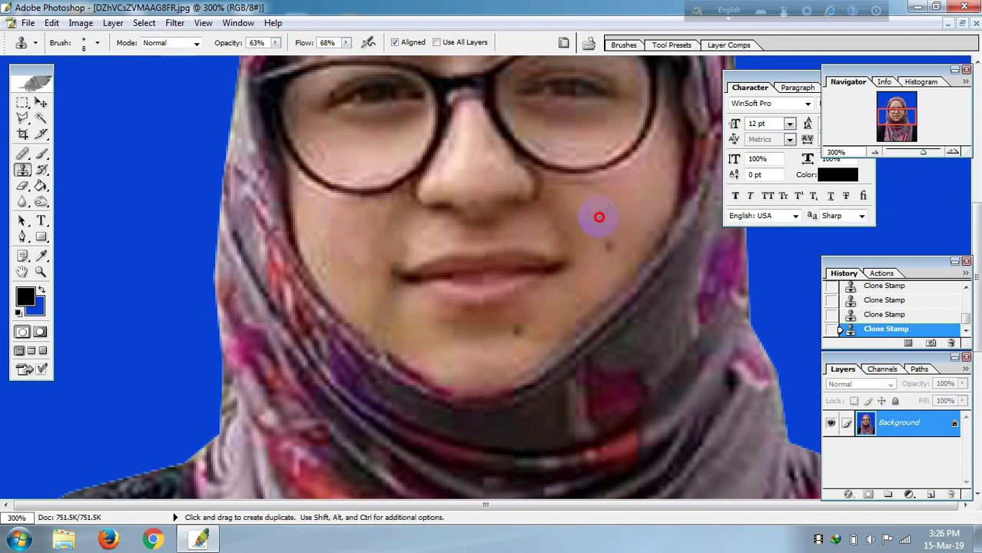
left_click(623, 221, "alt")
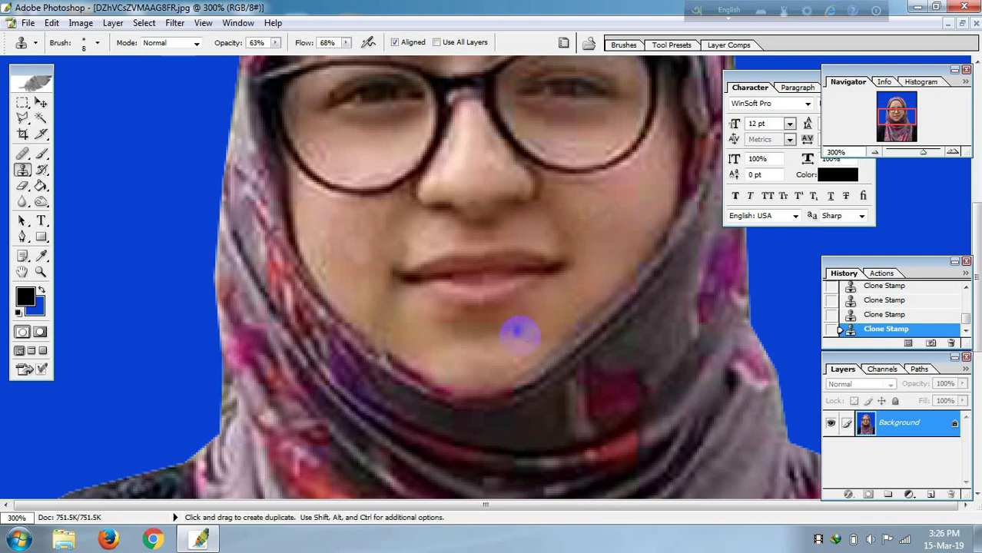
left_click(522, 331)
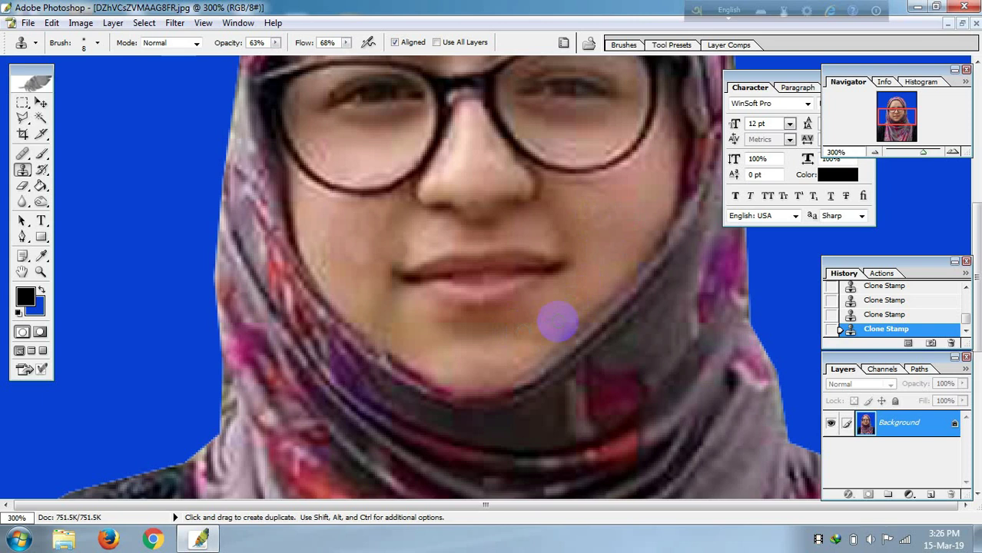
Clone skin over the forehead mole, then zoom back out
left_click_drag(548, 257, 533, 457)
left_click_drag(538, 319, 549, 373)
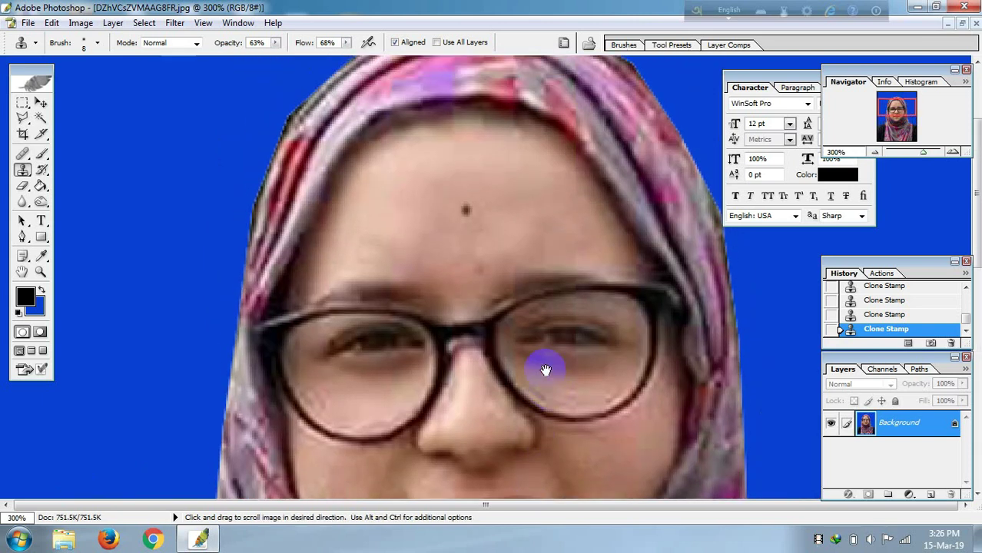
left_click(507, 206, "alt")
left_click(465, 208)
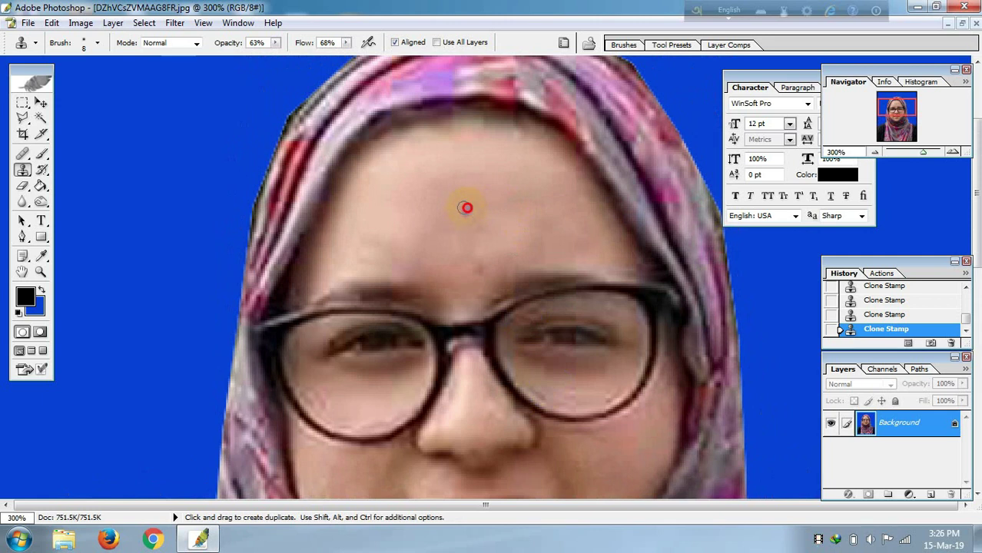
left_click(471, 202, "alt")
left_click(465, 203)
left_click(456, 208)
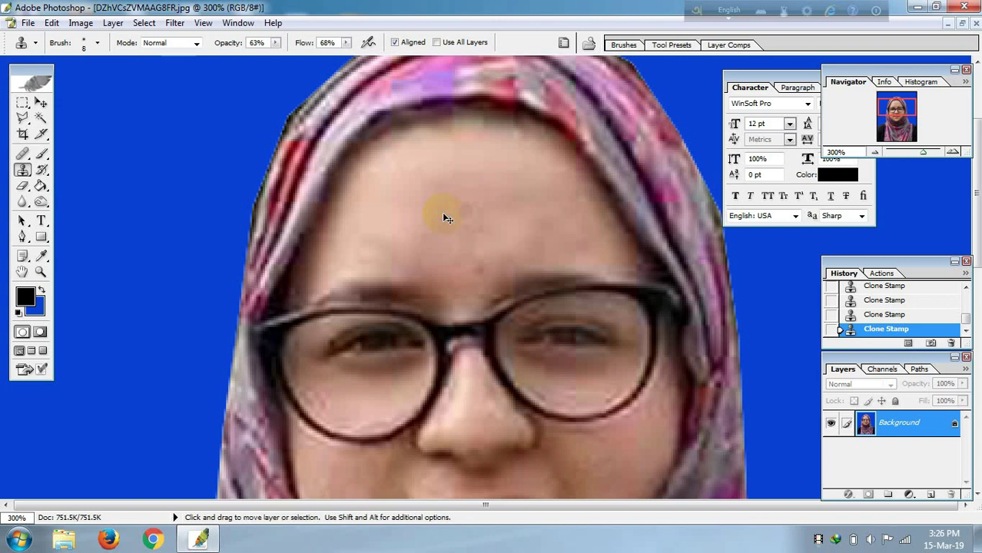
key("ctrl+minus")
key("ctrl+minus")
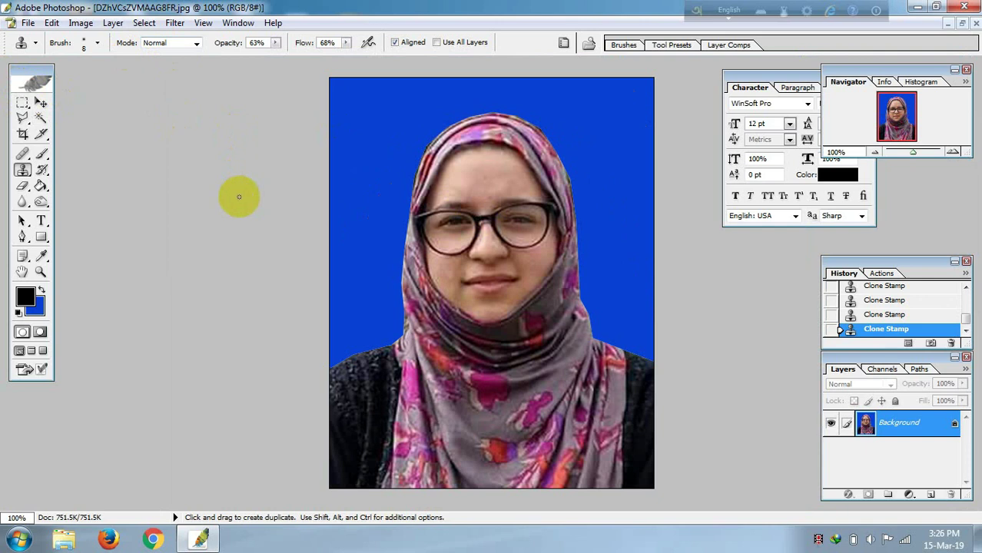
Brighten the portrait with Curves, bending the RGB curve upward and switching to Blue
key("ctrl")
key("ctrl+m")
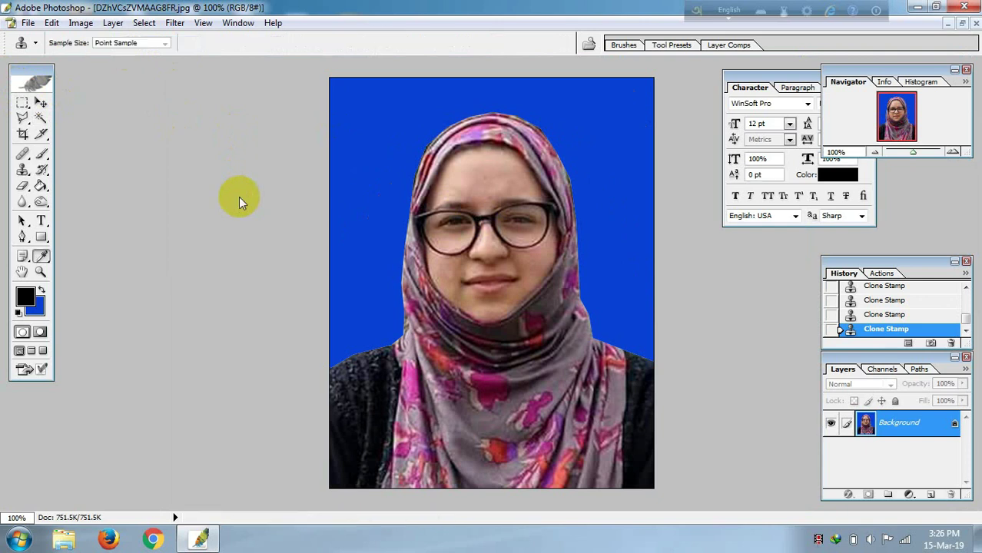
left_click_drag(186, 151, 209, 121)
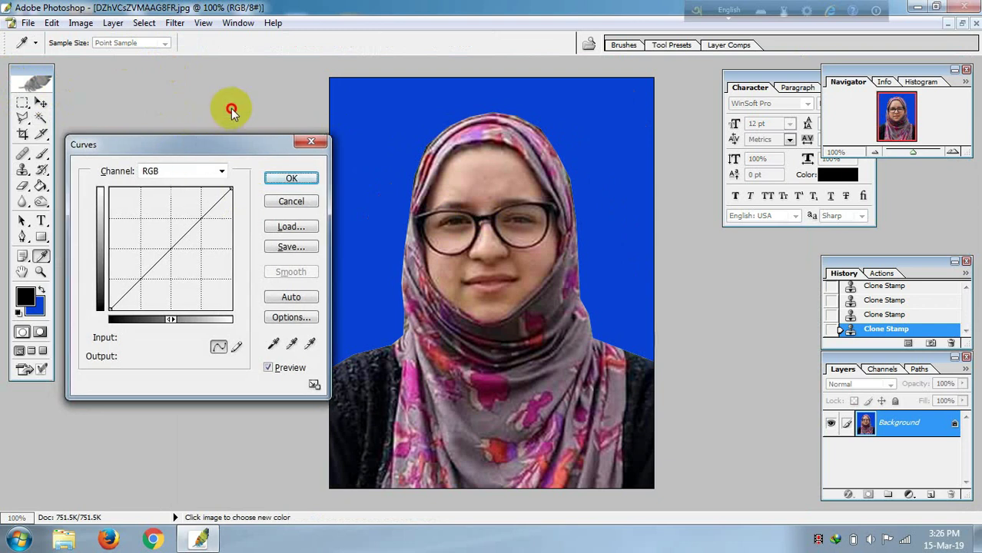
mouse_move(201, 203)
left_mouse_down()
mouse_move(186, 212)
mouse_move(172, 206)
mouse_move(186, 219)
mouse_move(169, 208)
mouse_move(177, 216)
left_mouse_up()
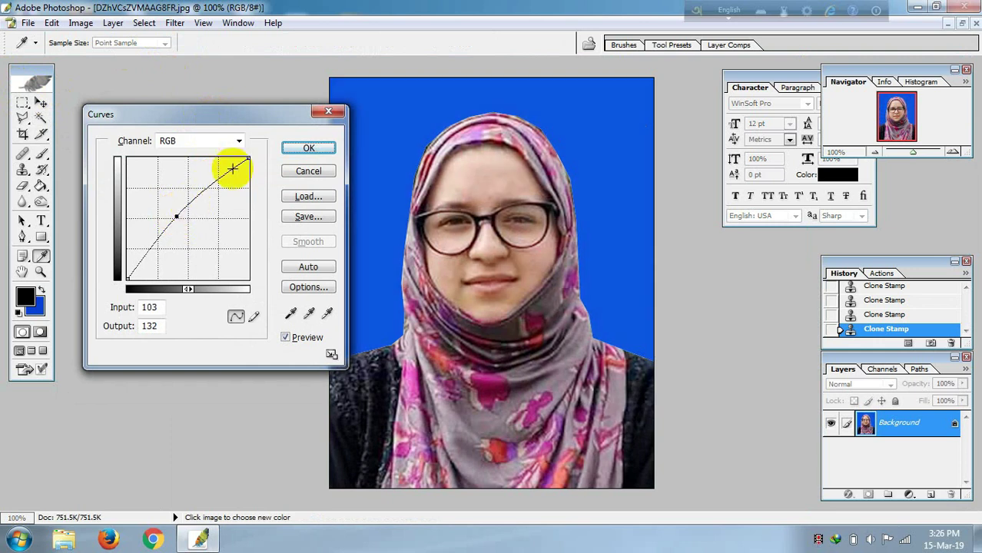
left_click(239, 140)
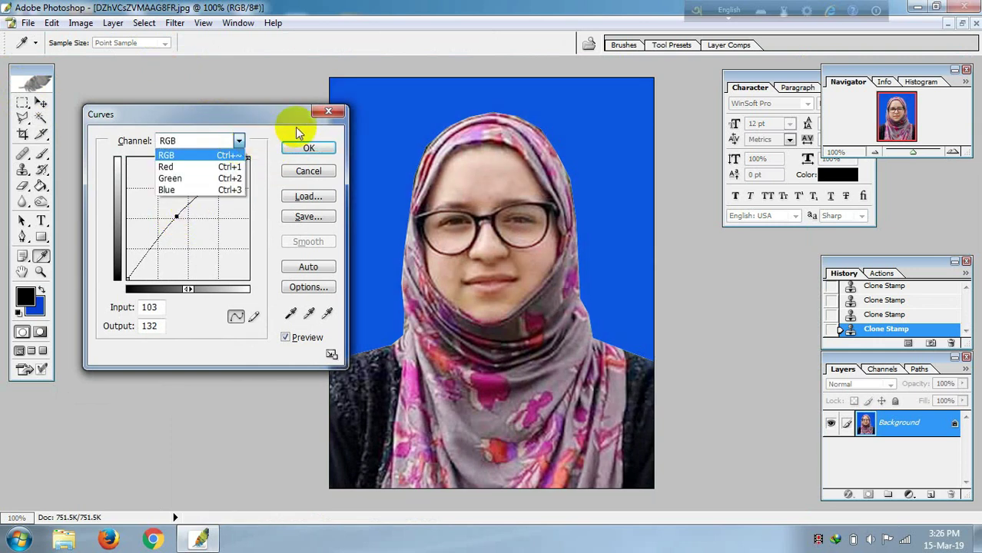
left_click(222, 193)
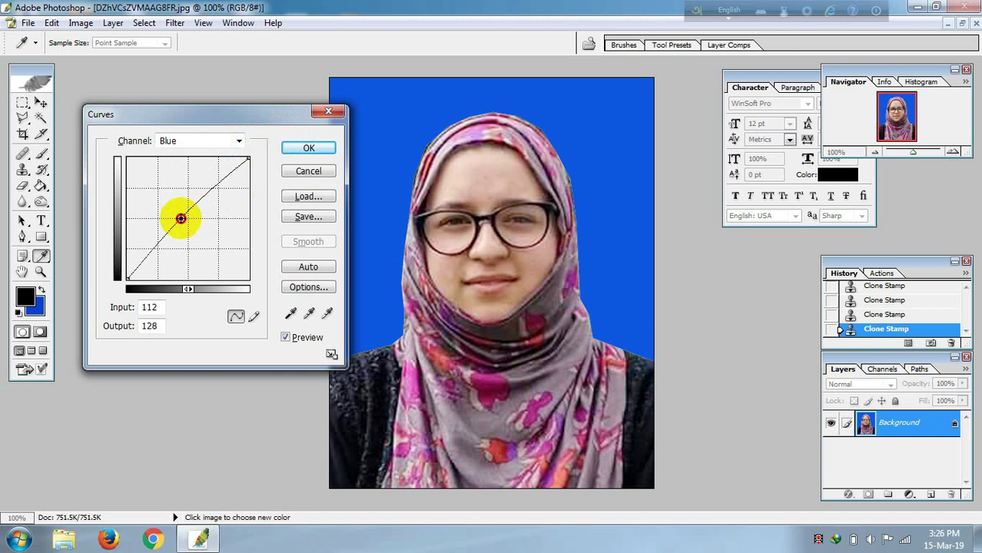
left_click(308, 148)
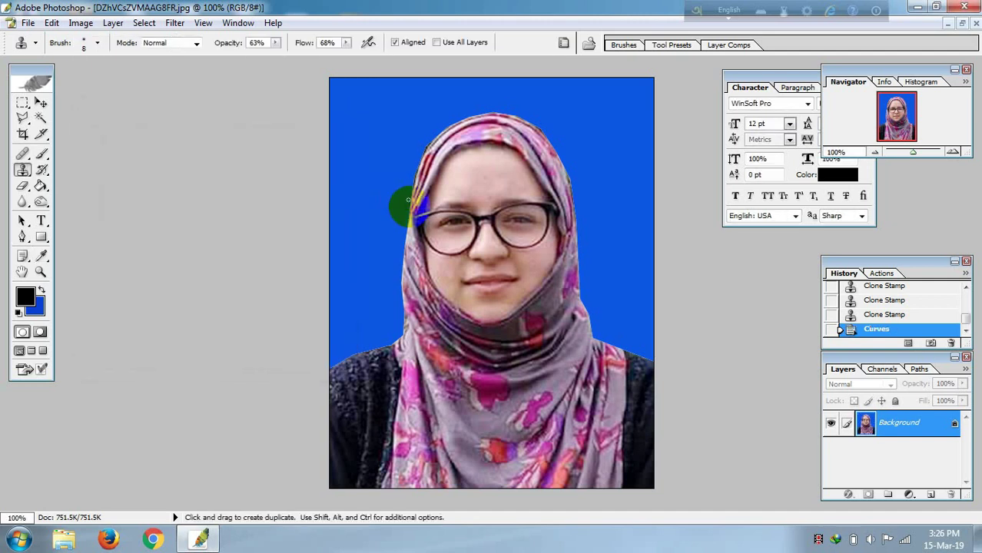
Re-crop the portrait at 1.5 × 1.9 in, 300 ppi, trimming the bottom-left corner slightly
scroll(395, 217, "up", 1)
scroll(395, 218, "down", 2)
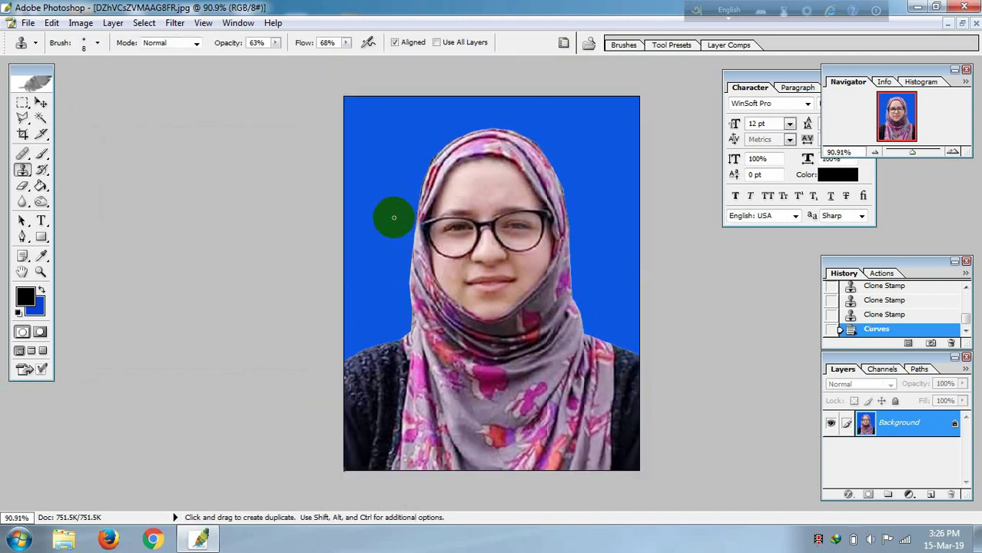
left_click(22, 134)
left_click_drag(346, 98, 686, 466)
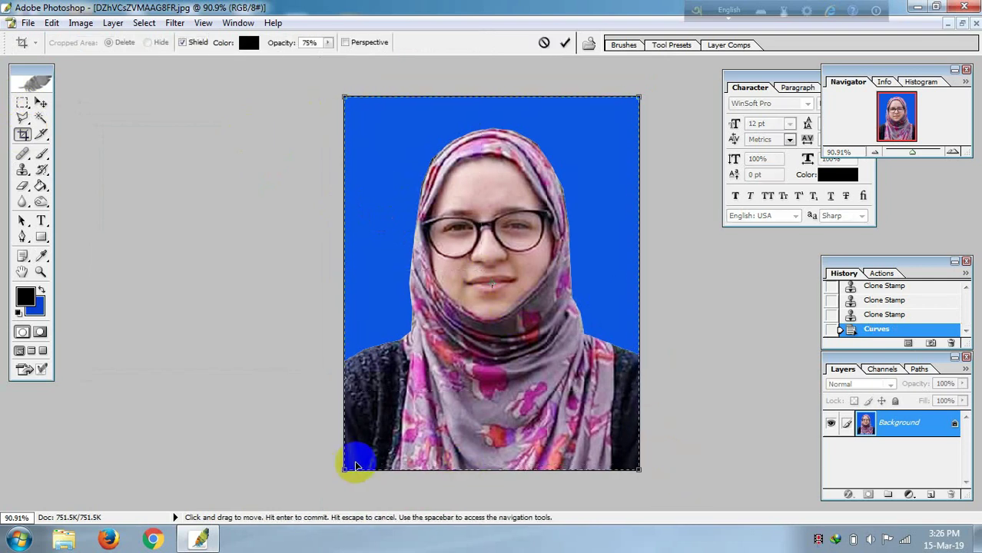
left_click_drag(347, 465, 353, 458)
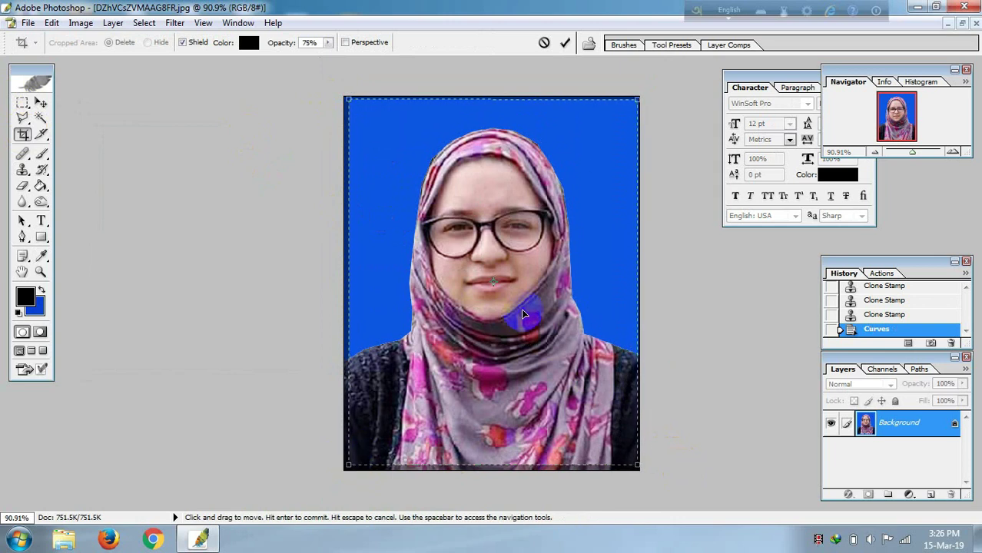
left_click(565, 43)
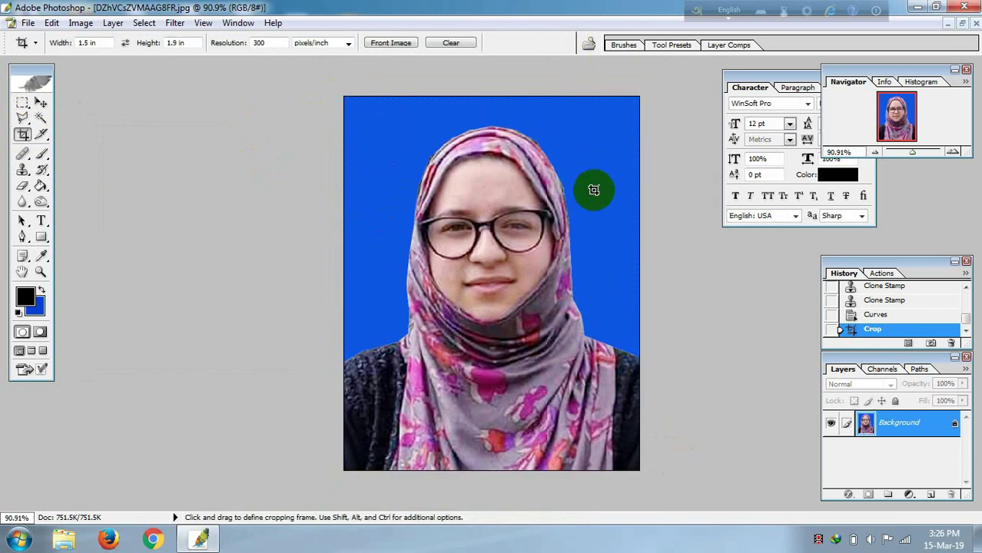
left_click(175, 23)
mouse_move(194, 146)
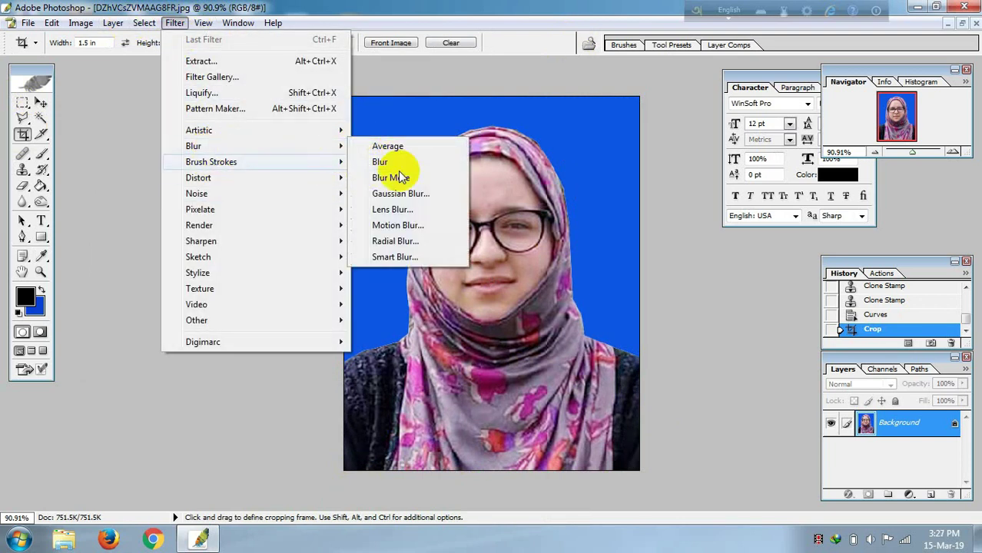
Apply Smart Blur with radius 3.0 and threshold 16.2
left_click(384, 258)
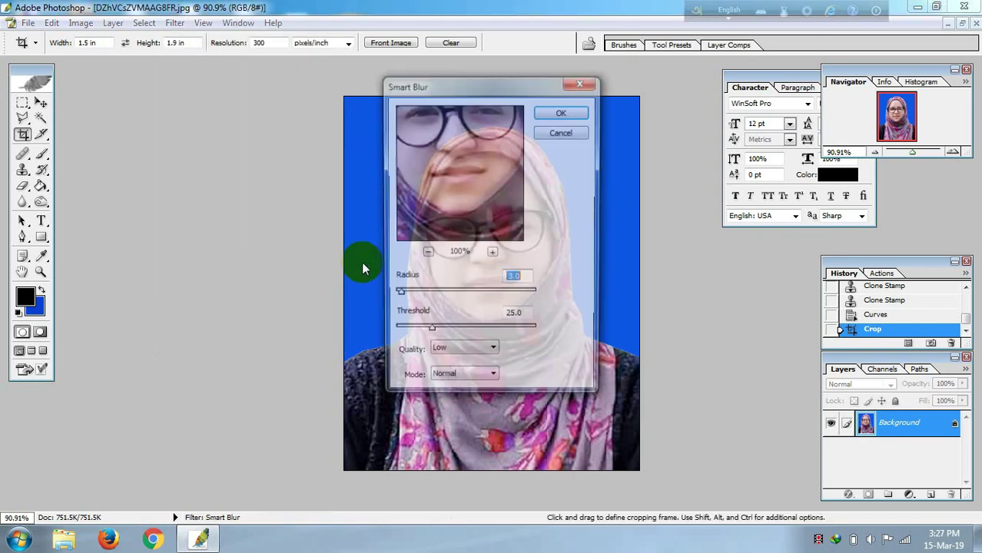
left_click_drag(465, 91, 222, 108)
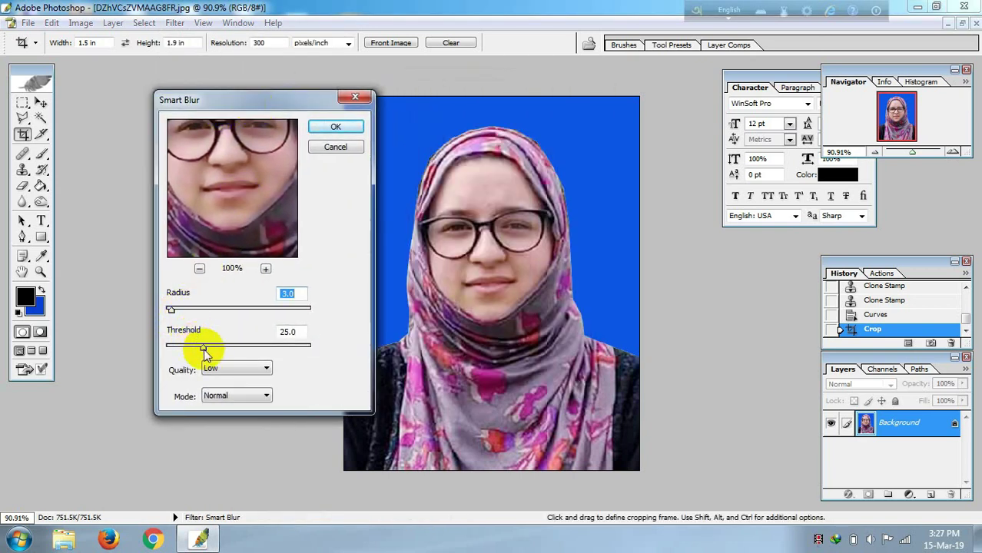
left_click_drag(204, 349, 191, 349)
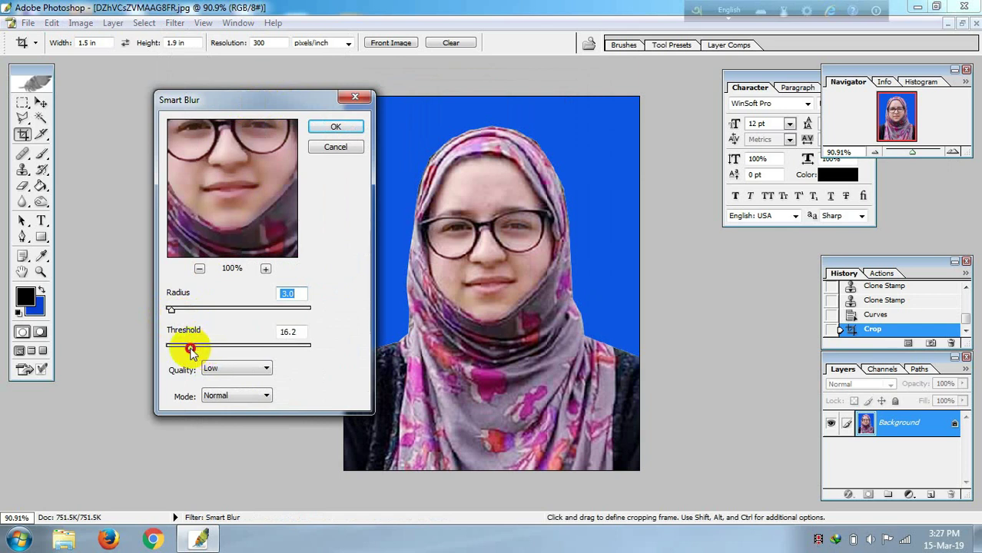
left_click(333, 129)
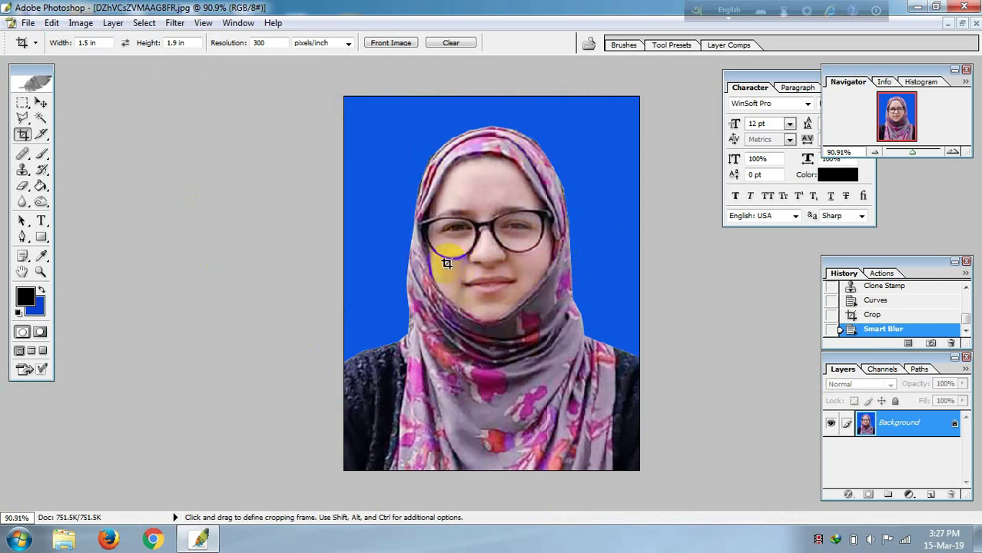
Create a new A4 document (210 × 297 mm, 300 ppi) in a floating window
left_click(28, 24)
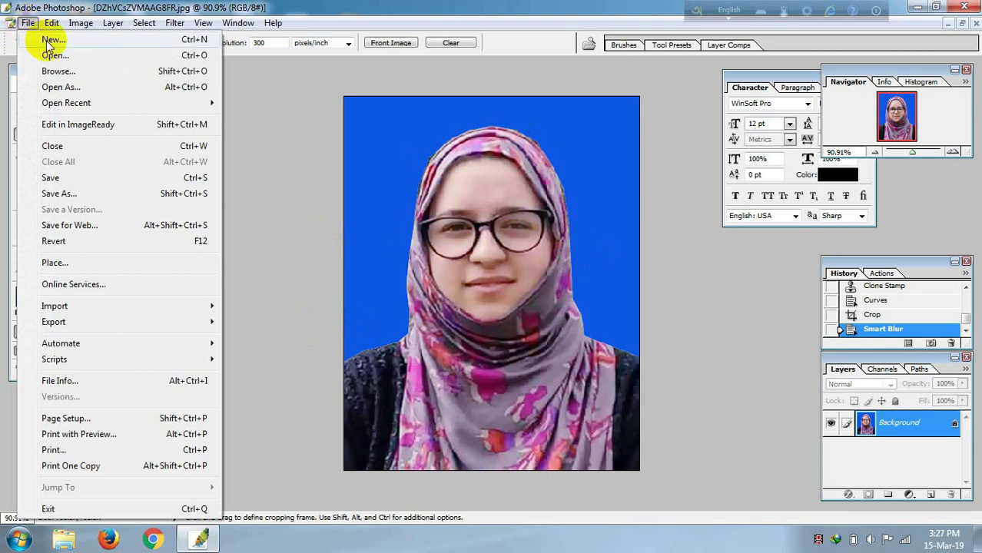
left_click(50, 40)
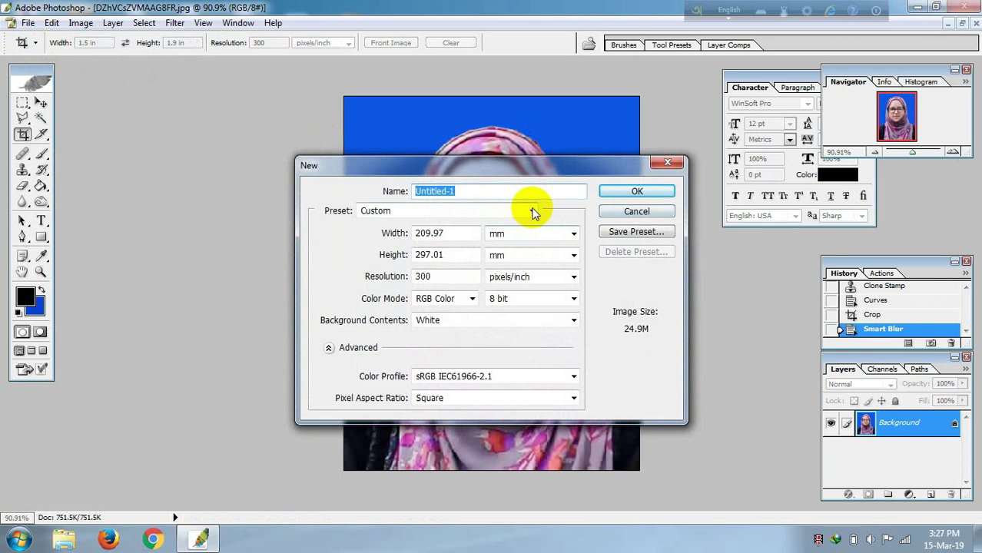
left_click(526, 213)
left_click(412, 340)
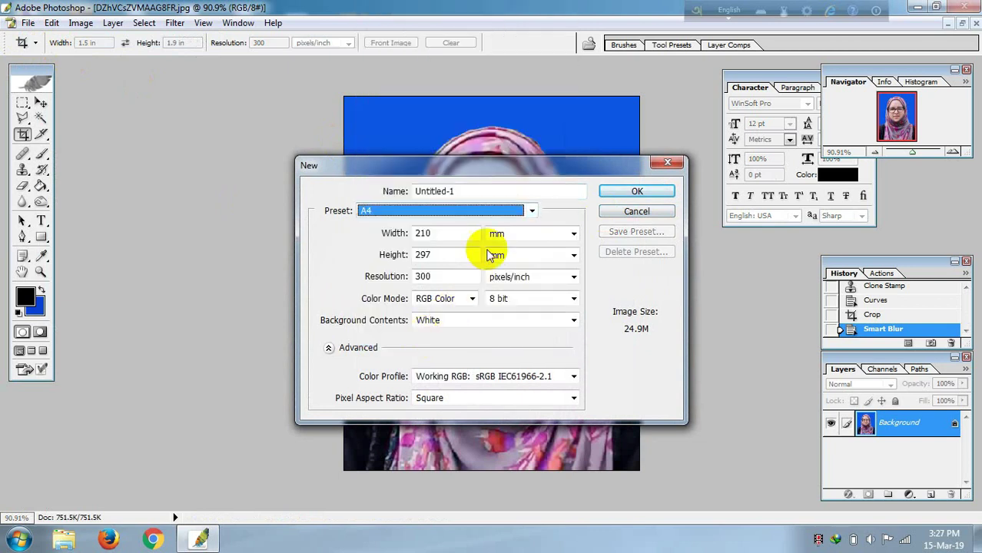
left_click(637, 192)
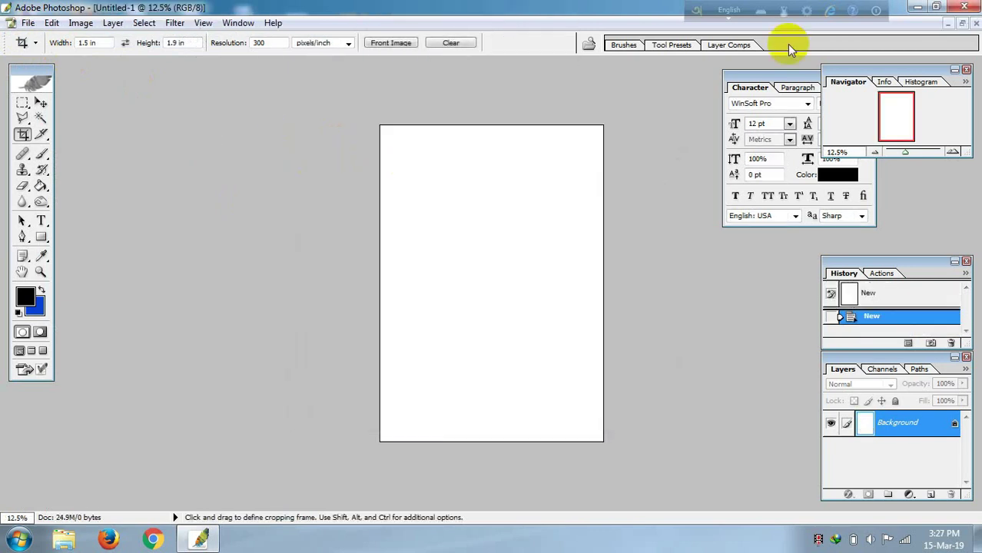
left_click(961, 23)
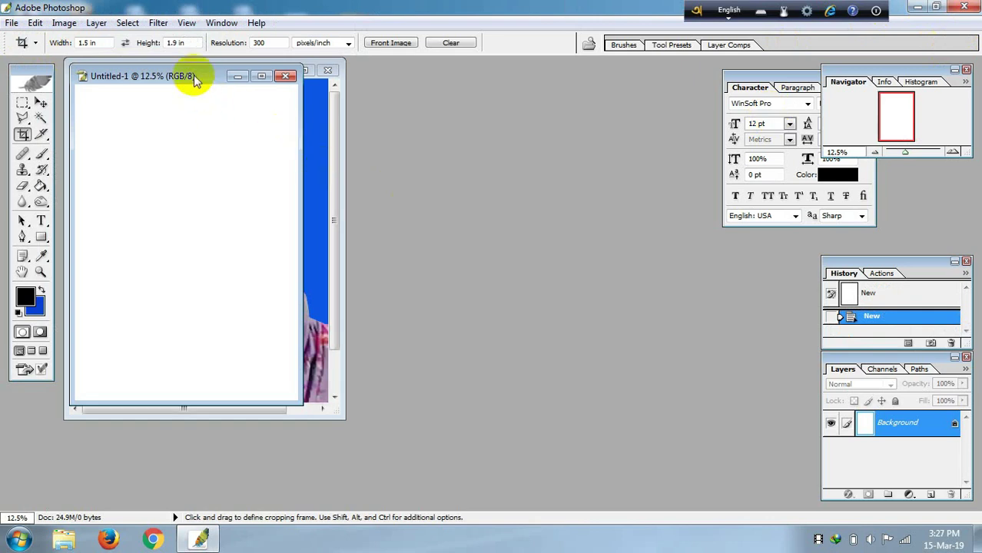
Copy the portrait photo onto the A4 page and place it in the top-left corner
left_click_drag(194, 83, 466, 103)
left_click(40, 102)
left_click(141, 178)
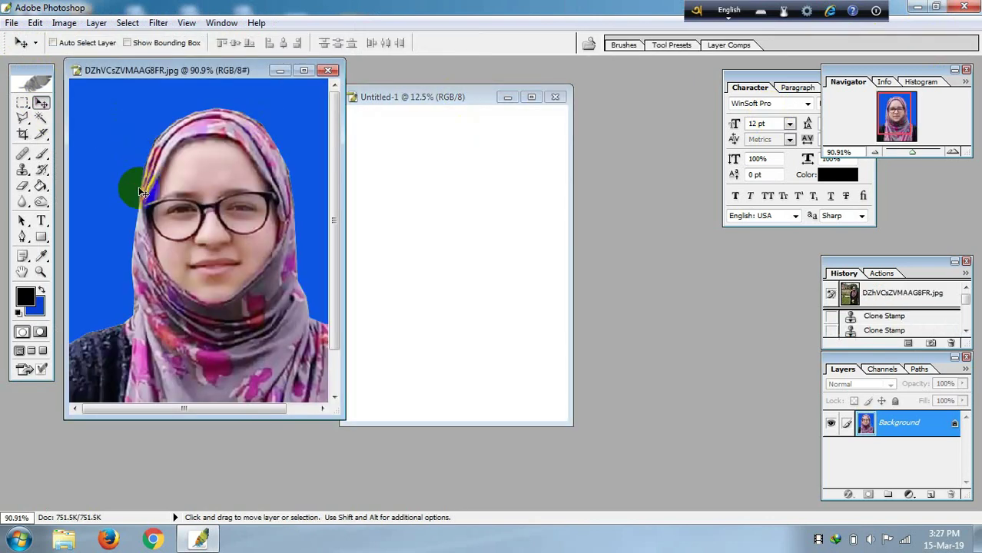
mouse_move(141, 178)
left_mouse_down()
mouse_move(380, 196)
mouse_move(382, 154)
left_mouse_up()
left_click(531, 97)
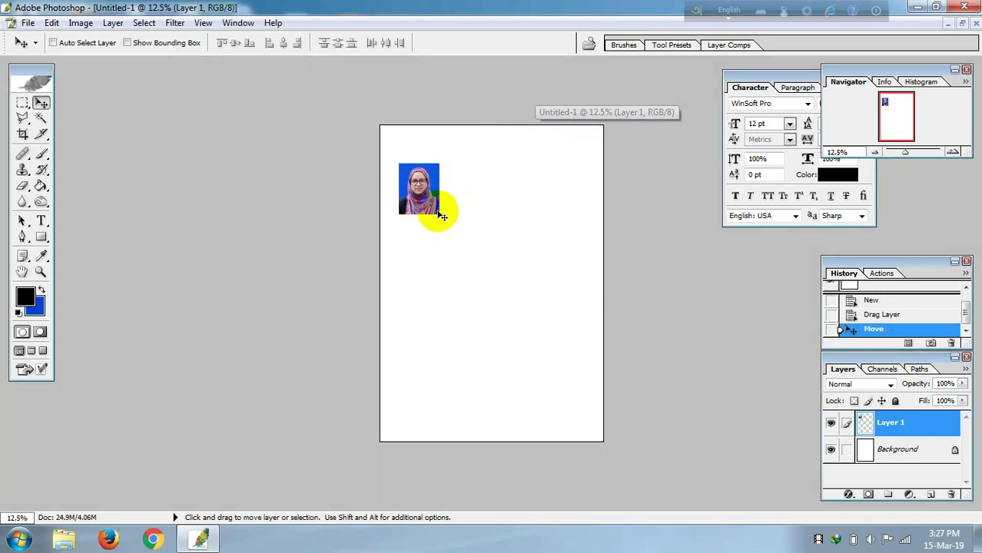
mouse_move(443, 217)
left_mouse_down()
mouse_move(420, 172)
mouse_move(399, 175)
left_mouse_up()
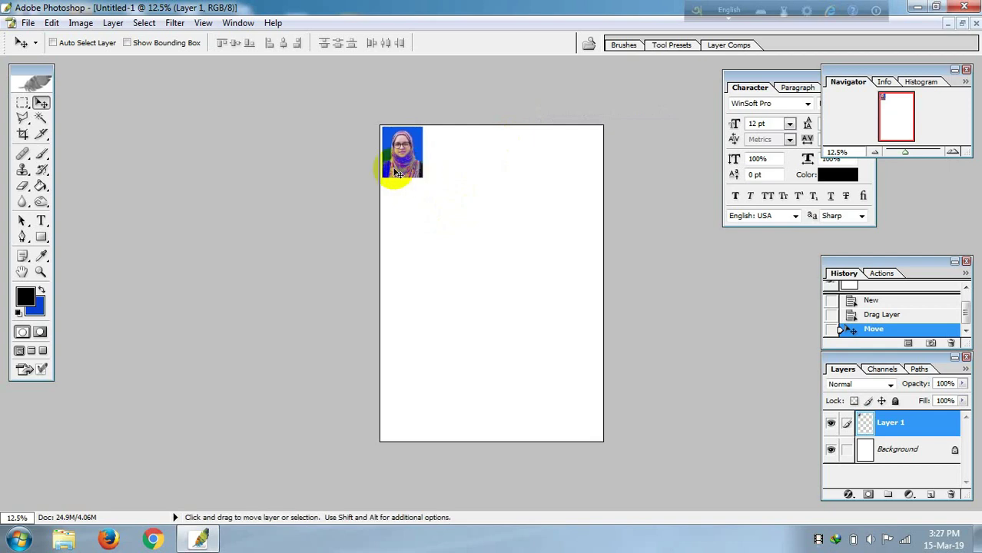
Alt-drag four copies of the photo across the top row and nudge the fifth into place
left_click(419, 166)
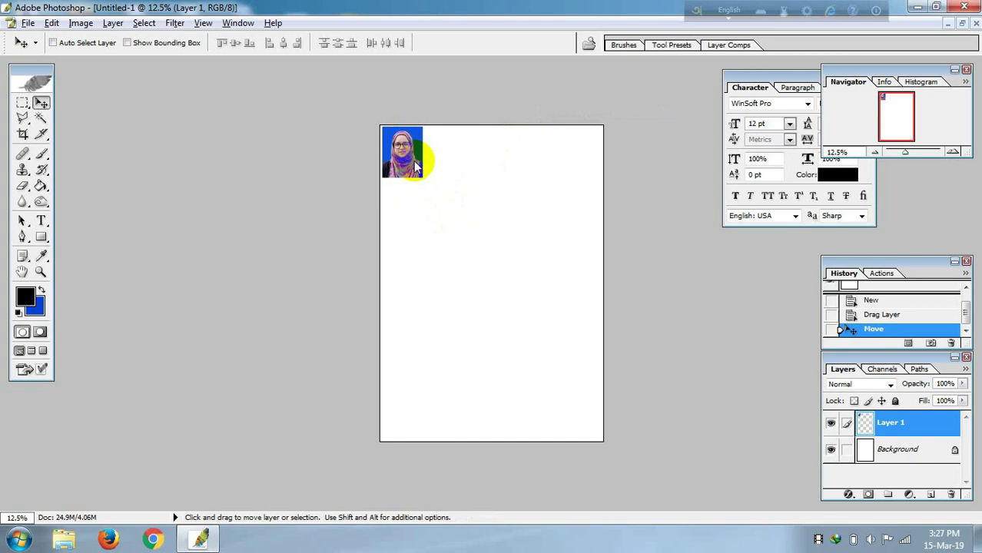
left_click_drag(416, 166, 538, 164)
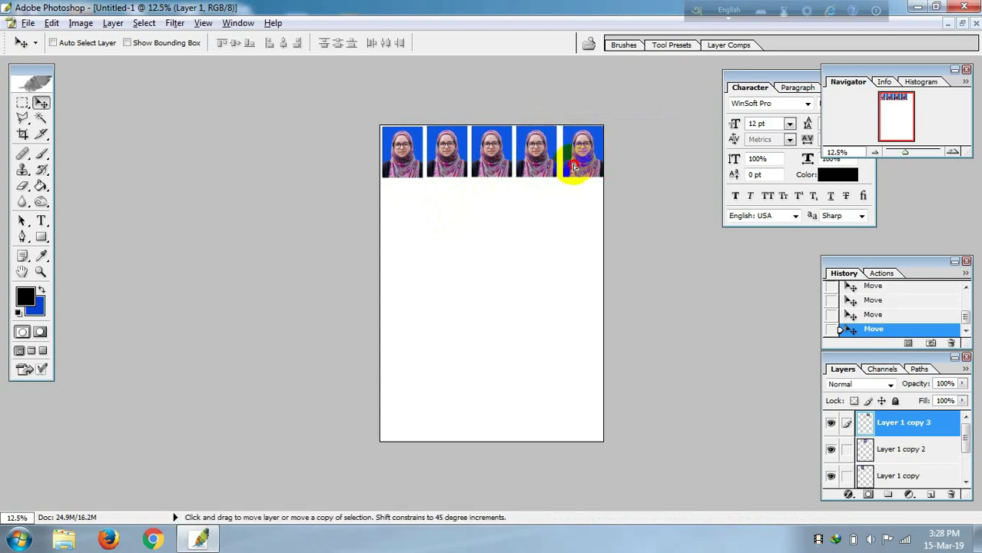
left_click_drag(569, 167, 577, 169)
key("Right")
key("shift+Right")
key("shift+Right")
key("shift+Right")
key("shift+Right")
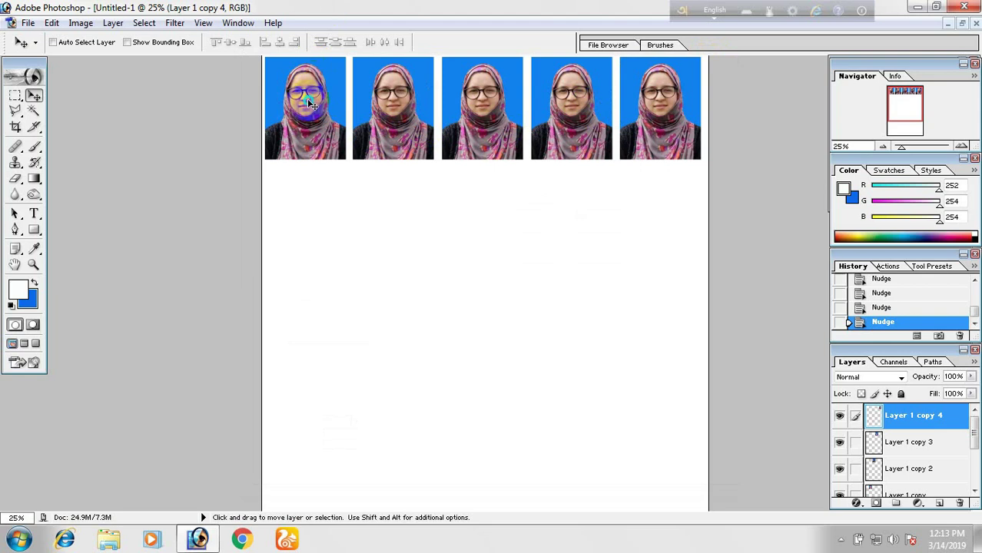
Select each photo's layer, Layer 1 through Layer 1 copy 4, and nudge the fifth down to align
right_click(306, 98)
left_click(327, 112)
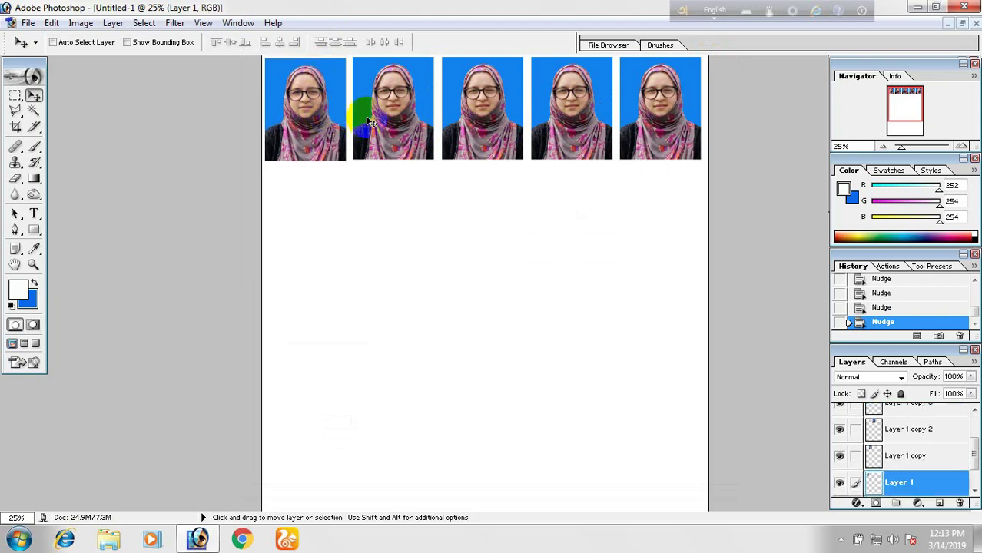
right_click(407, 122)
left_click(426, 125)
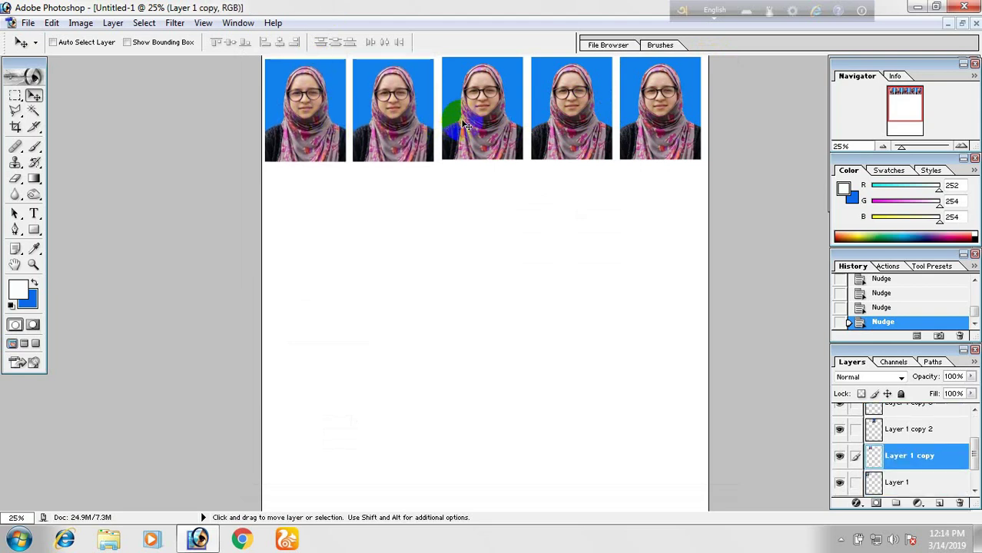
right_click(476, 120)
left_click(496, 126)
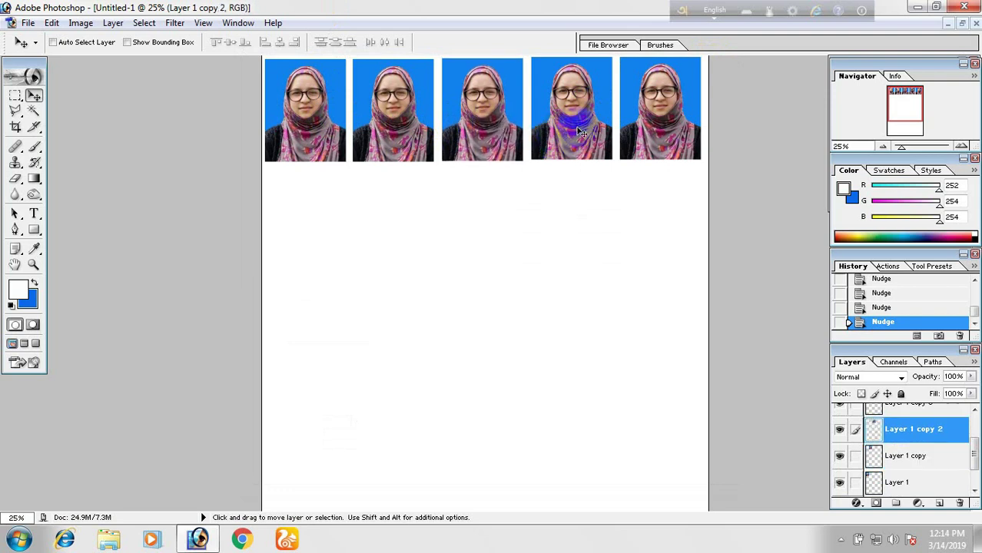
right_click(583, 129)
left_click(607, 136)
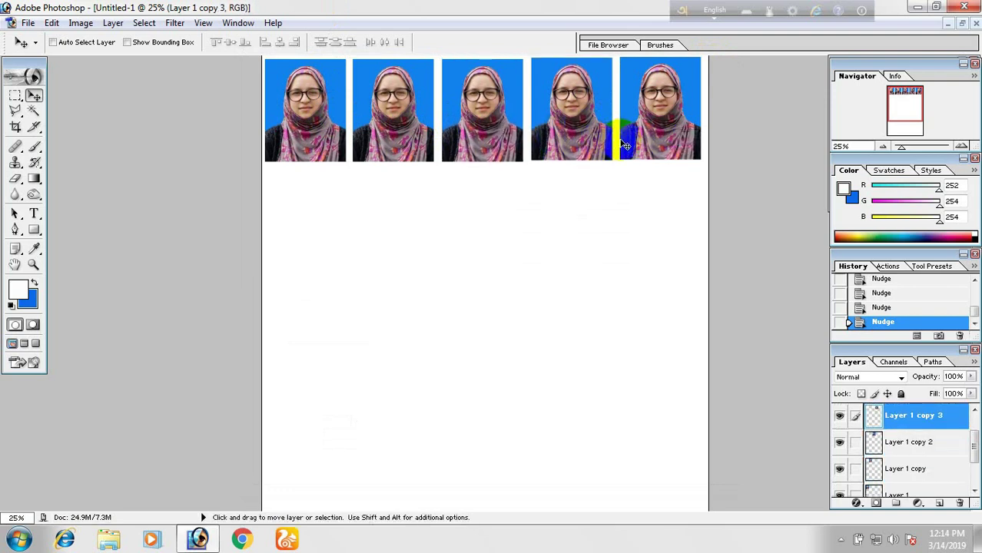
right_click(659, 133)
left_click(665, 138)
key("Down")
key("Down")
key("Down")
Open the Print dialog for the A4 sheet, proceeding past the printable-area warning
left_click(27, 23)
left_click(52, 365)
left_click(458, 212)
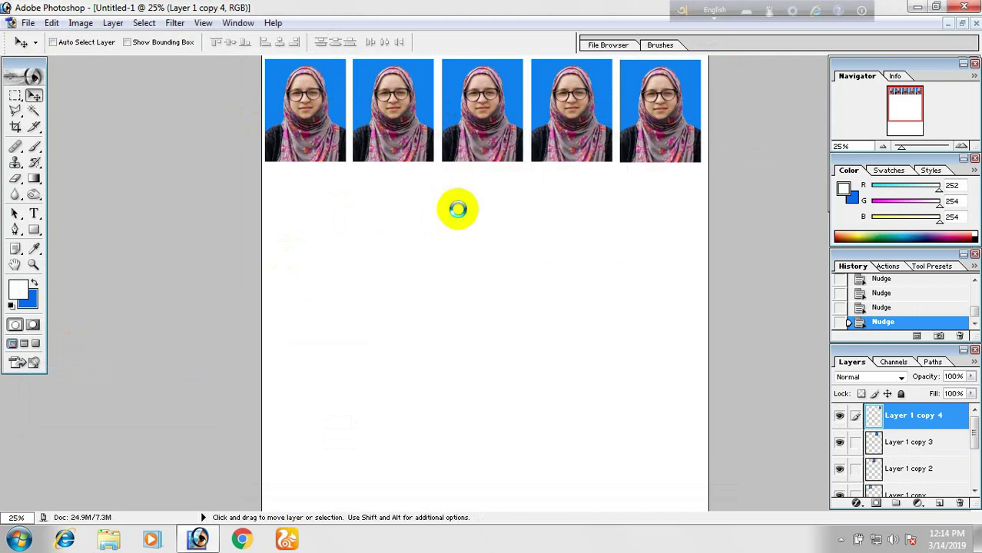
left_click(506, 96)
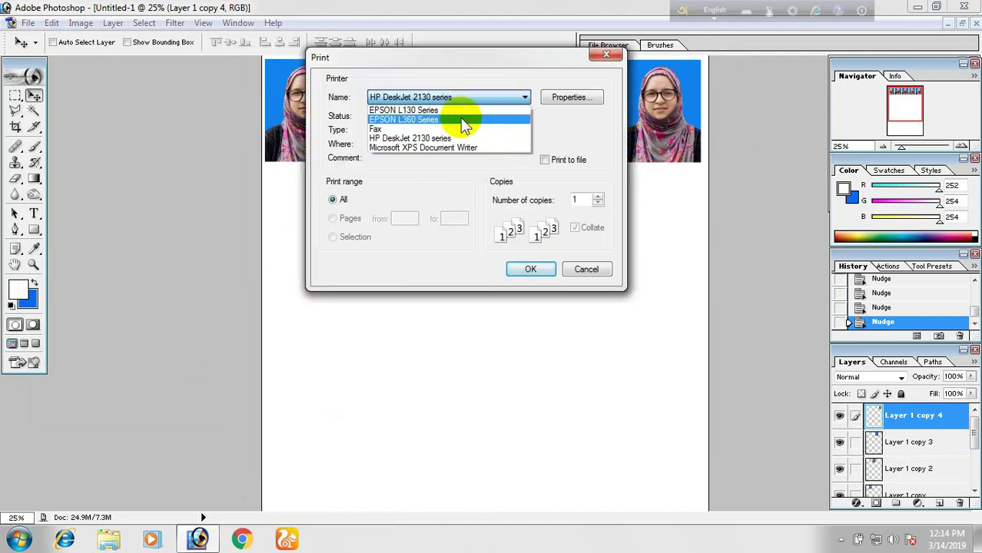
Choose EPSON L360 Series with A4 210 x 297 mm, Epson Premium Glossy paper and Standard quality
left_click(465, 123)
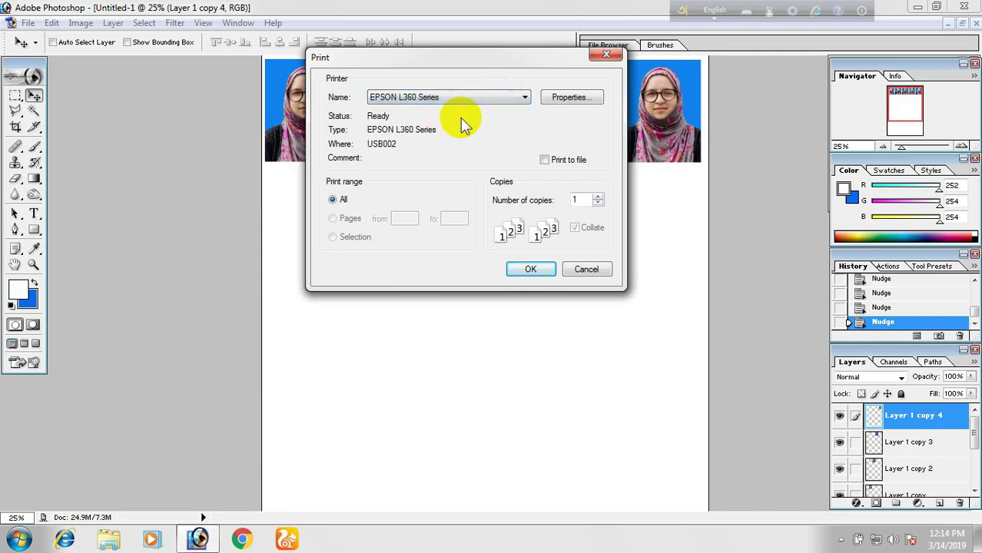
left_click(569, 97)
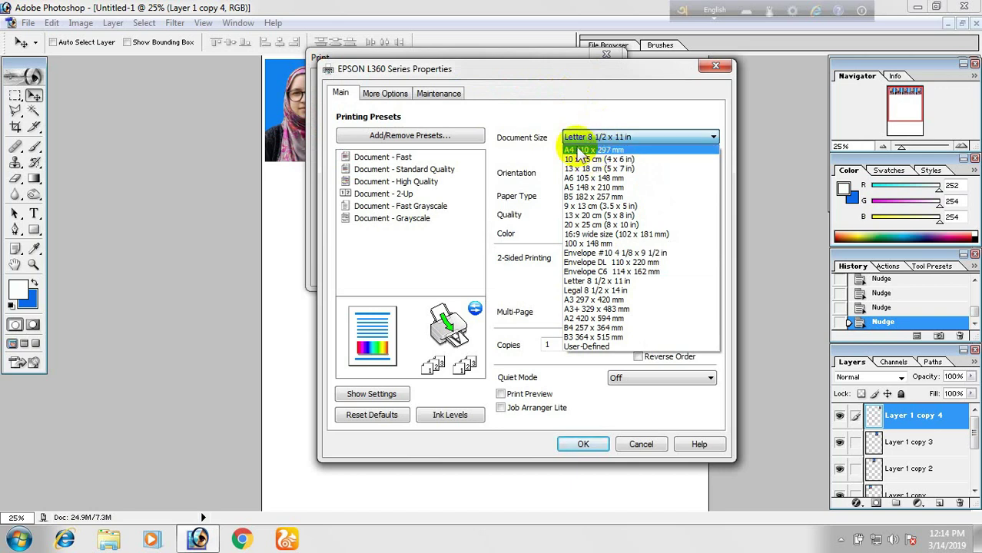
left_click(629, 150)
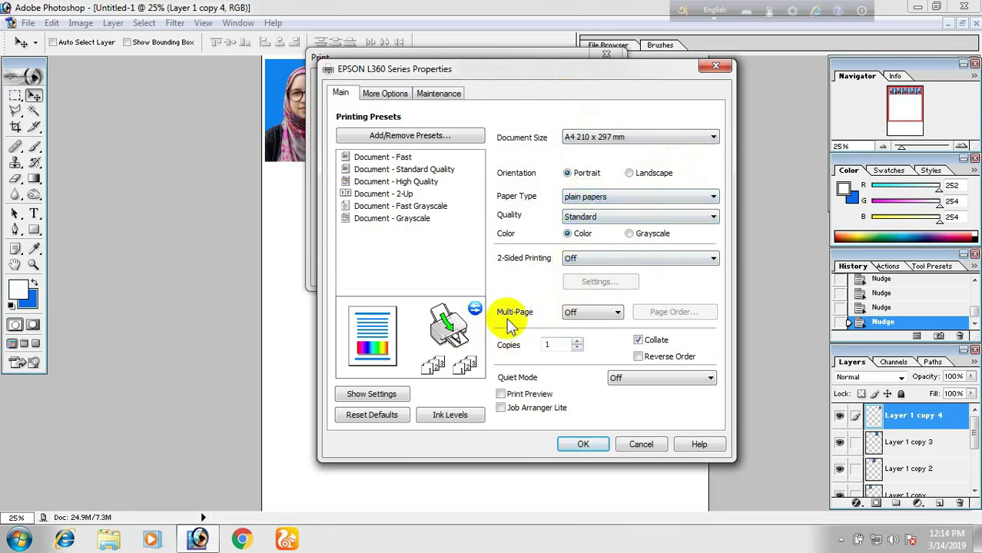
left_click(597, 196)
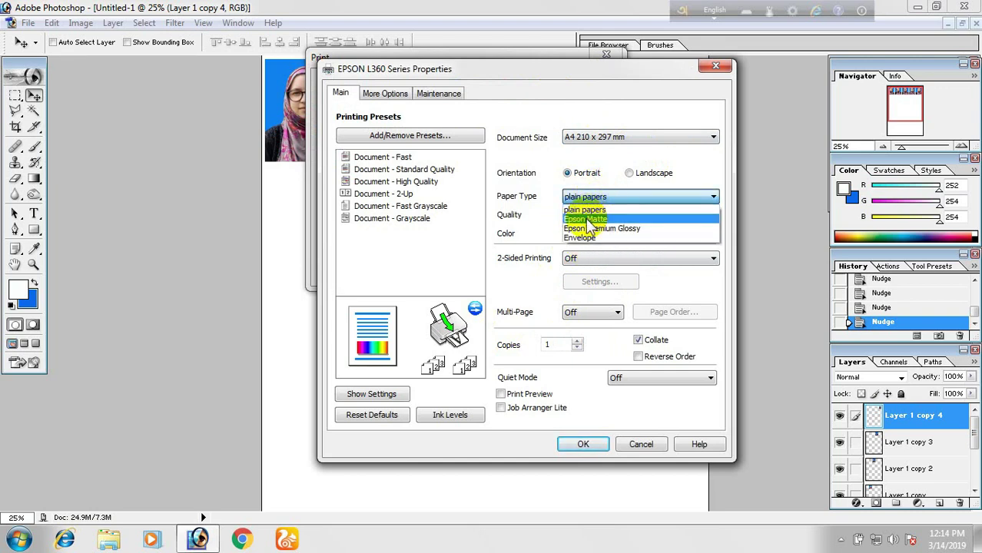
left_click(588, 219)
left_click(636, 197)
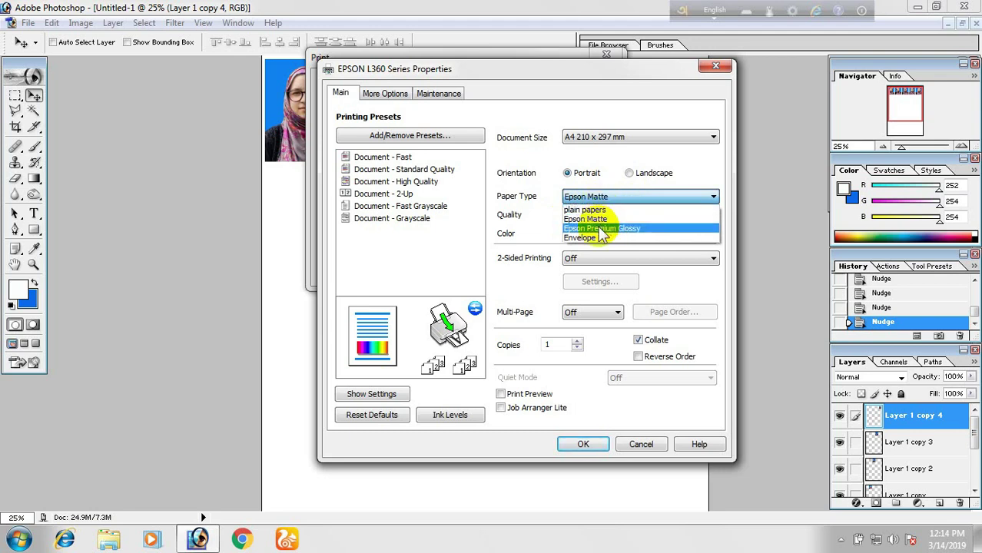
left_click(598, 229)
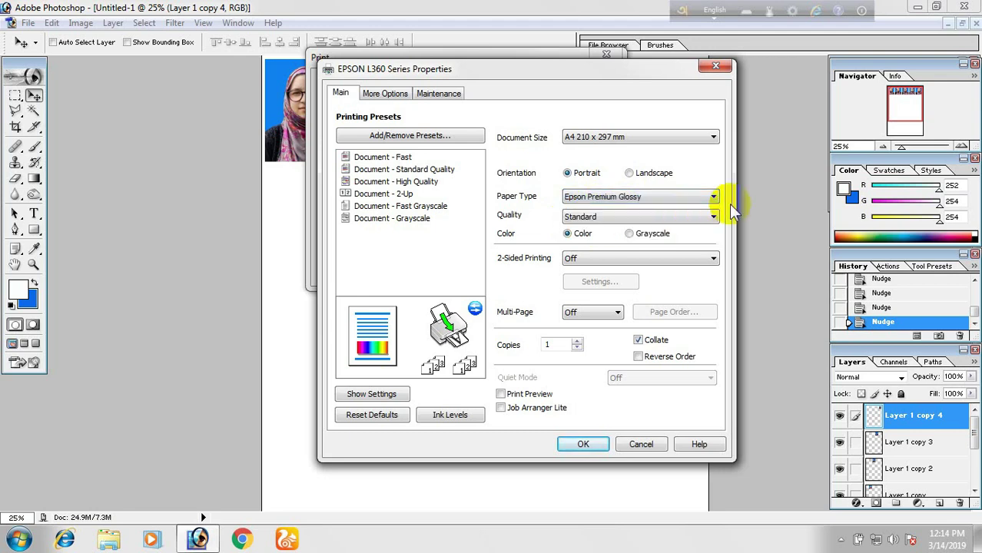
left_click(607, 218)
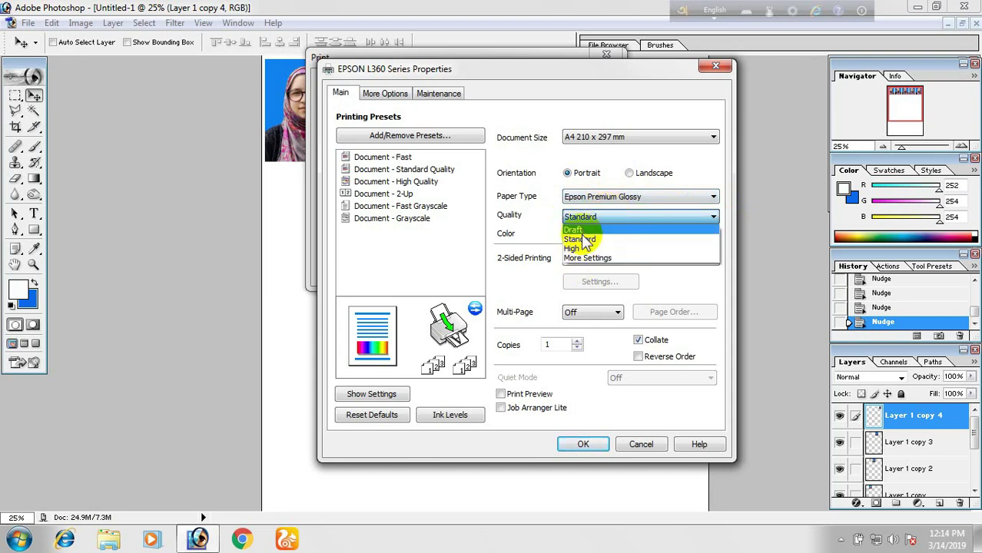
left_click(580, 240)
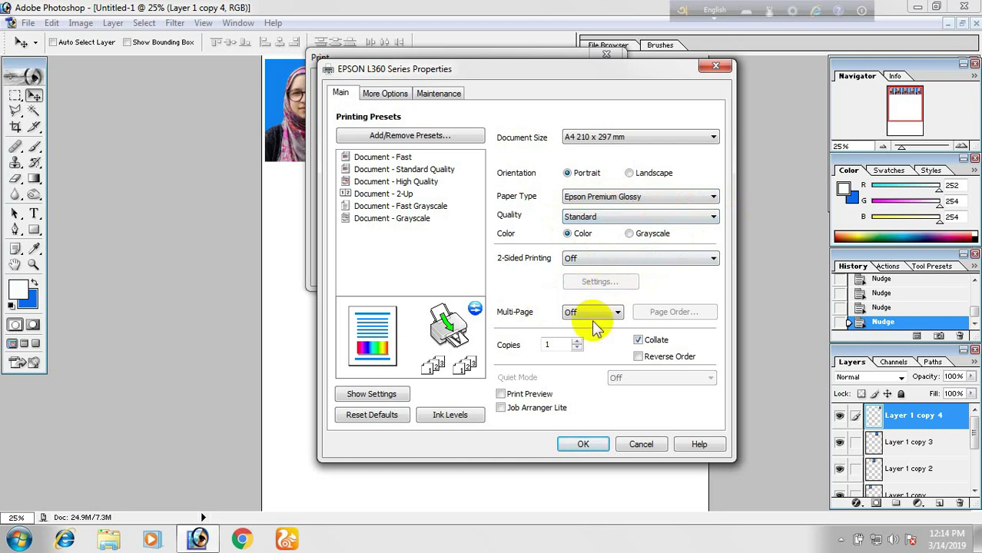
left_click(582, 445)
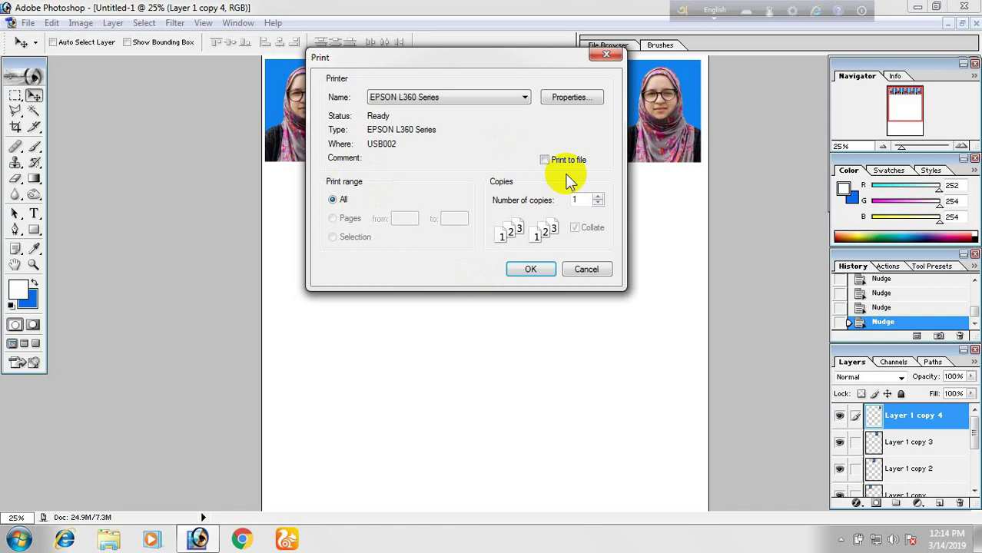
Print the A4 sheet of five passport photos on the EPSON L360 Series
left_click(531, 269)
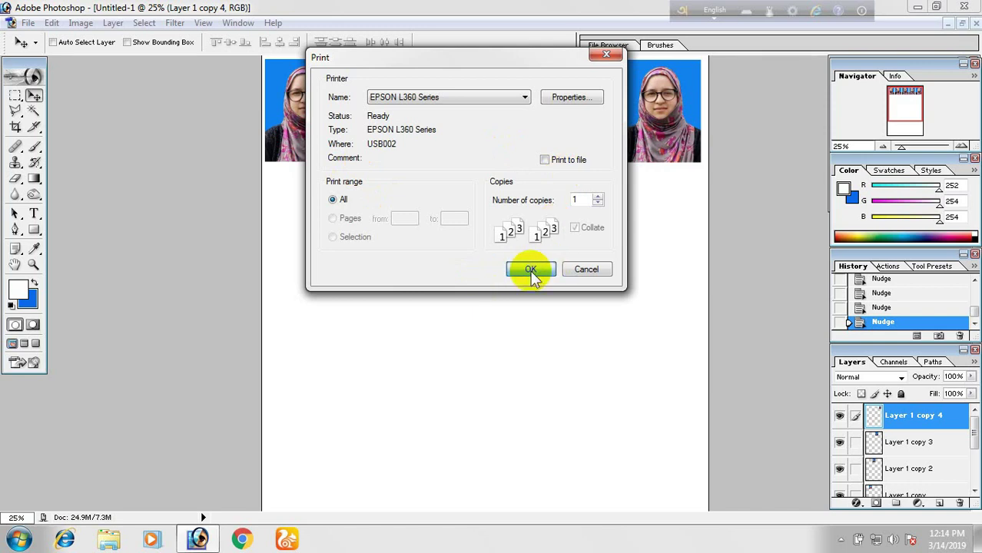